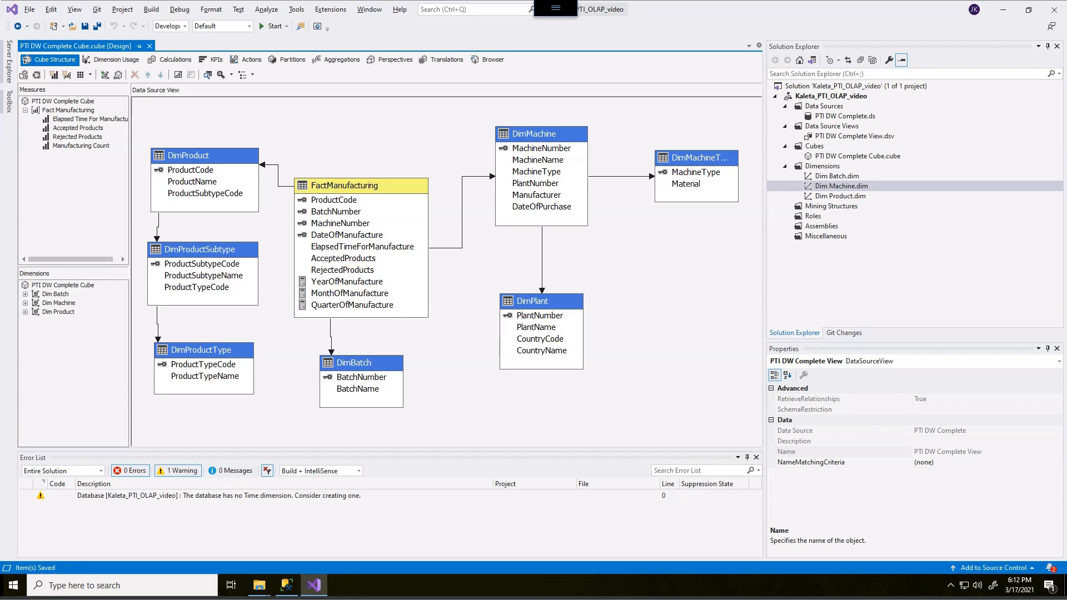
Step: Start a new dimension in the Dimensions folder and choose to base it on an existing table
{"action": "right_click", "coordinate": [813, 166]}
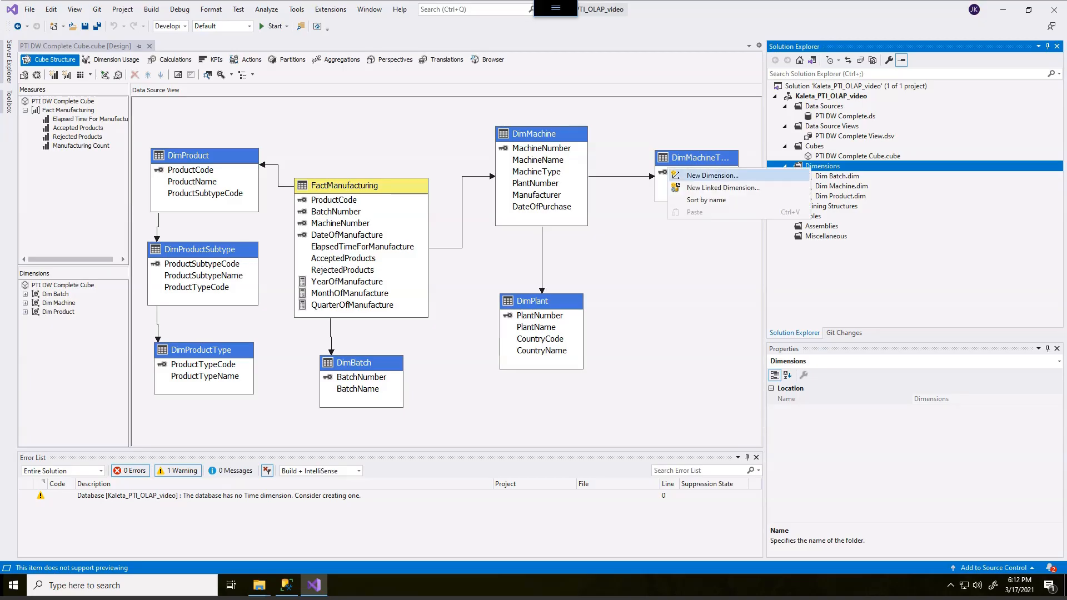
{"action": "left_click", "coordinate": [713, 175]}
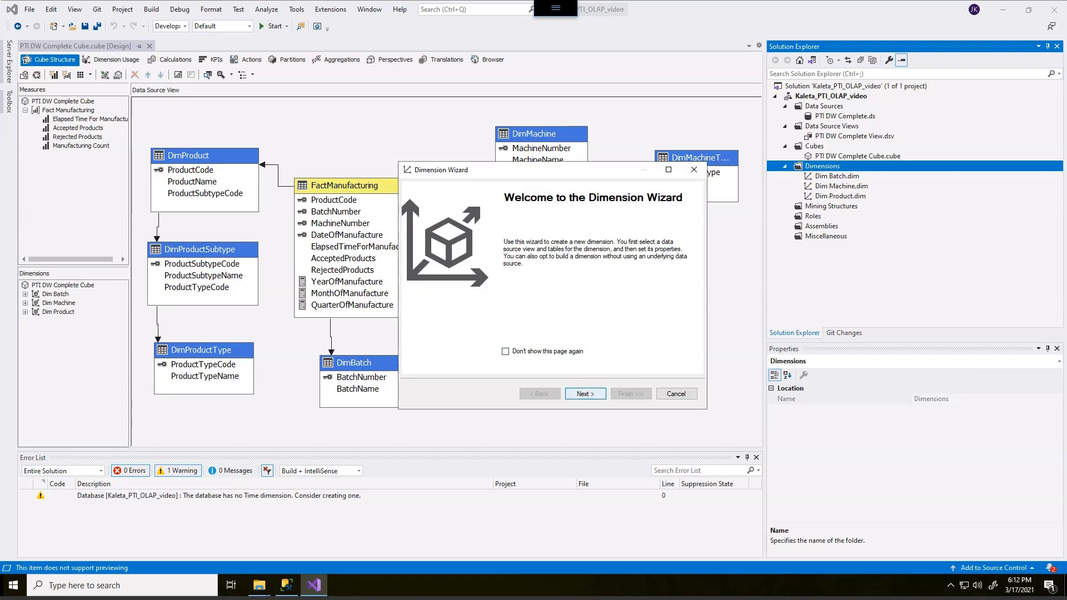
{"action": "key", "text": "Return"}
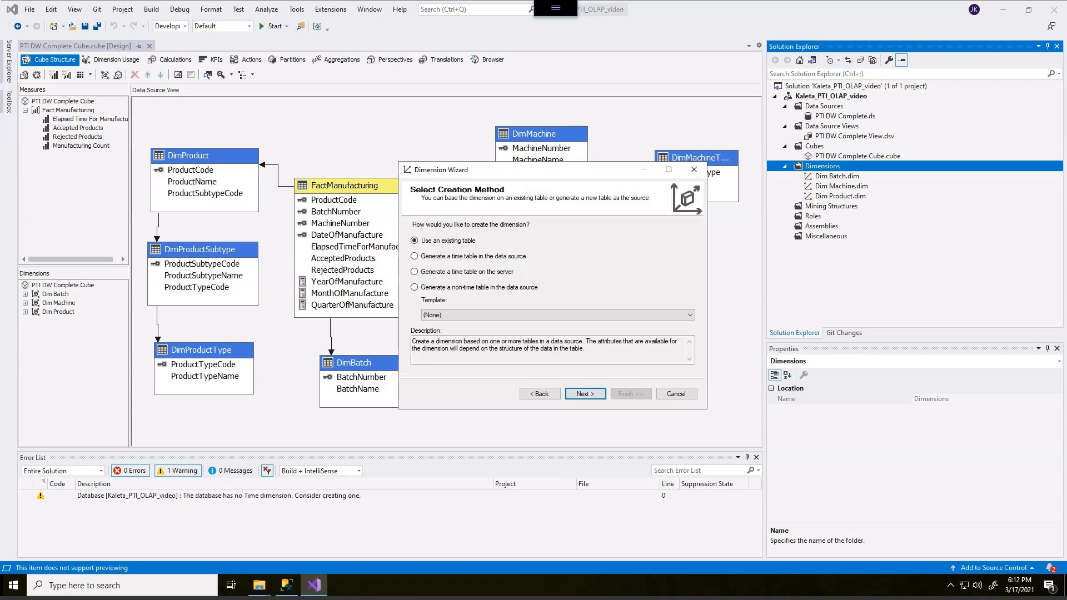
{"action": "left_click_drag", "start_coordinate": [528, 170], "coordinate": [479, 122]}
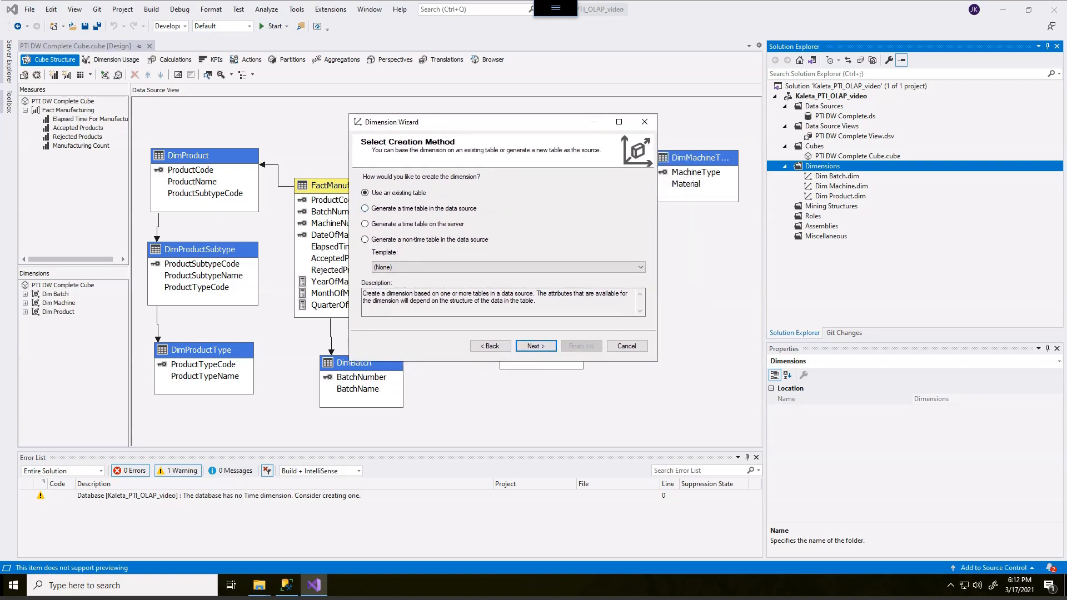
{"action": "mouse_move", "coordinate": [390, 190]}
{"action": "left_mouse_down"}
{"action": "mouse_move", "coordinate": [435, 189]}
{"action": "mouse_move", "coordinate": [435, 199]}
{"action": "left_mouse_up"}
{"action": "key", "text": "Escape"}
{"action": "left_click", "coordinate": [540, 346]}
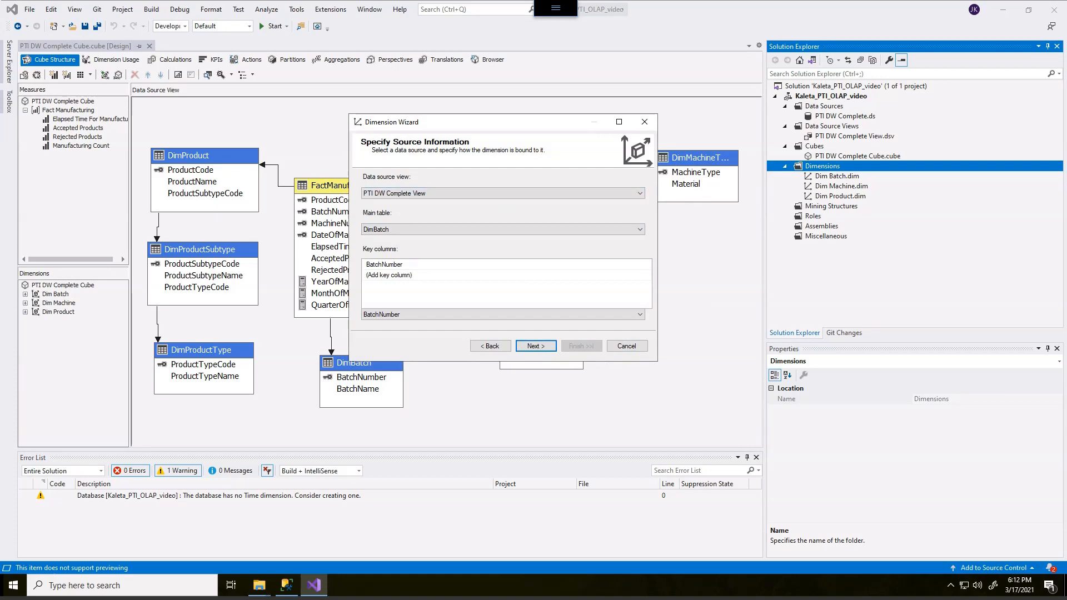
Step: Set the dimension's main table to FactManufacturing
{"action": "left_click", "coordinate": [503, 230]}
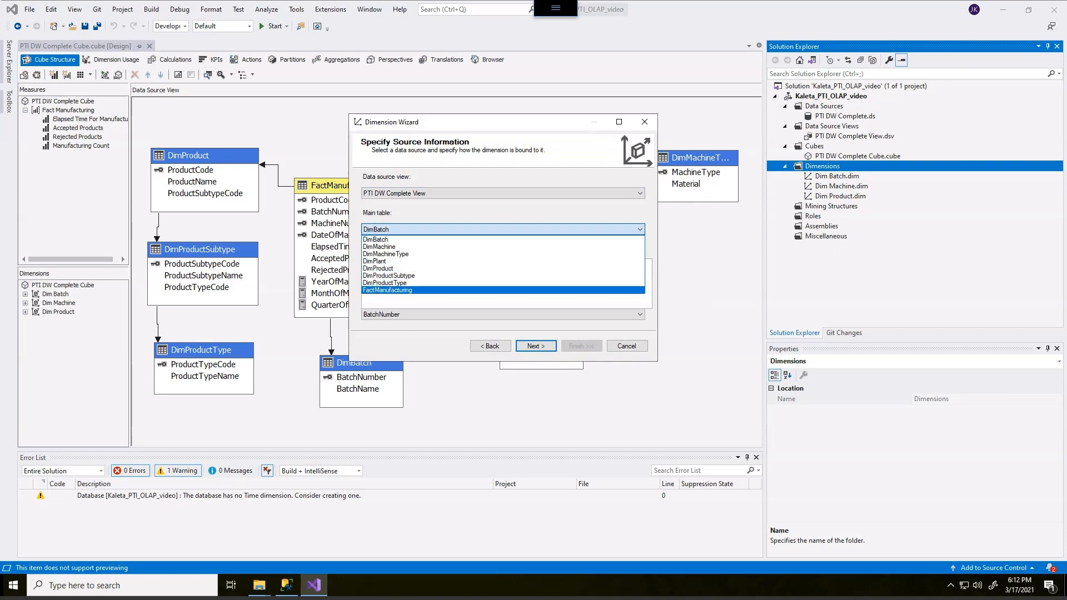
{"action": "left_click", "coordinate": [388, 290]}
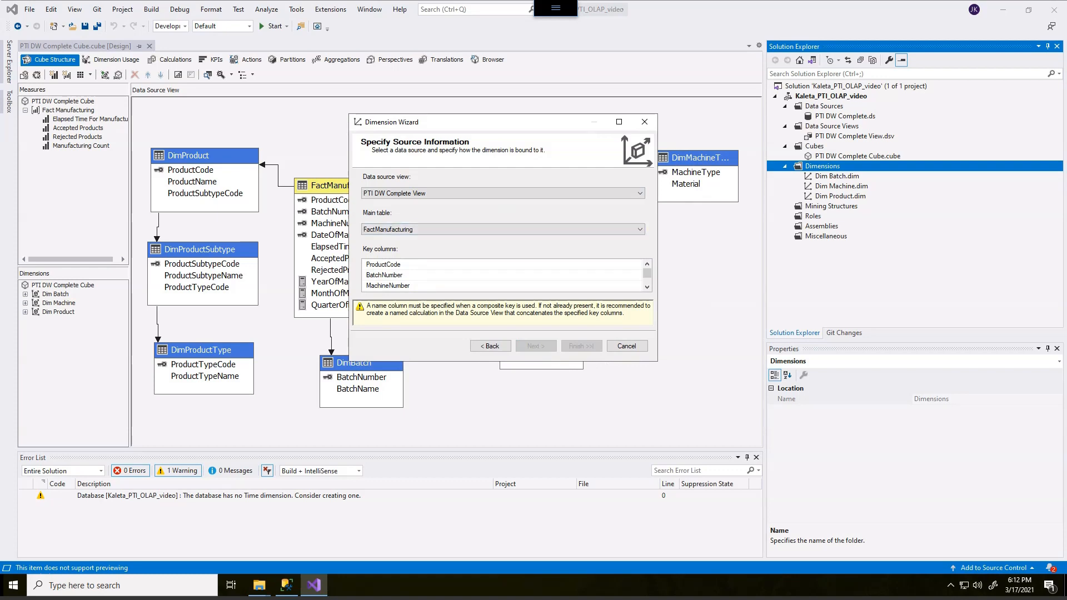
{"action": "left_click_drag", "start_coordinate": [657, 362], "coordinate": [793, 439]}
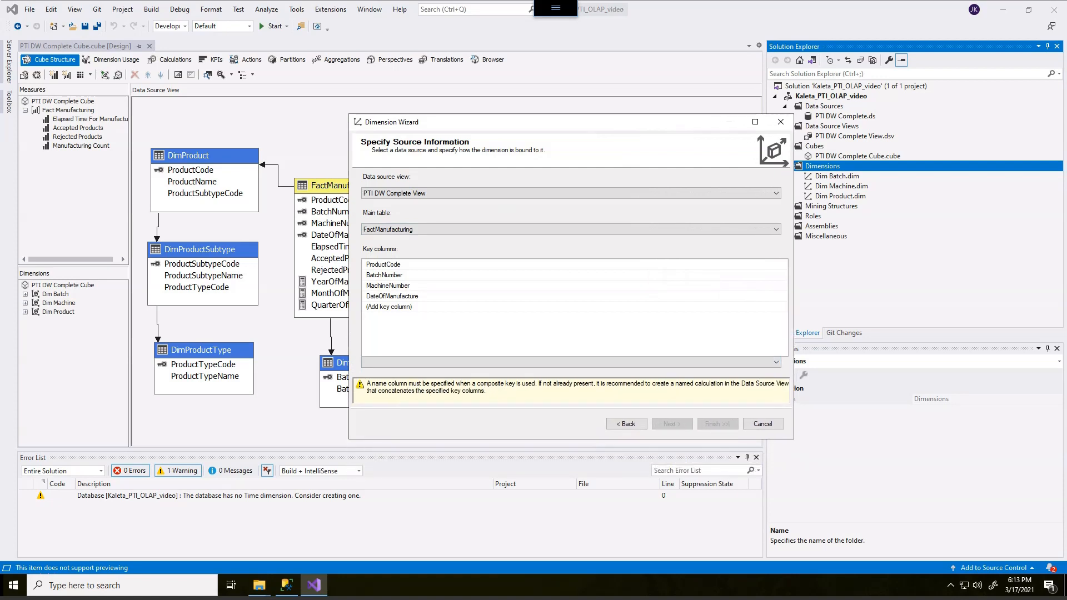
{"action": "mouse_move", "coordinate": [473, 302]}
{"action": "left_mouse_down"}
{"action": "mouse_move", "coordinate": [359, 301]}
{"action": "mouse_move", "coordinate": [350, 354]}
{"action": "mouse_move", "coordinate": [457, 360]}
{"action": "mouse_move", "coordinate": [473, 304]}
{"action": "left_mouse_up"}
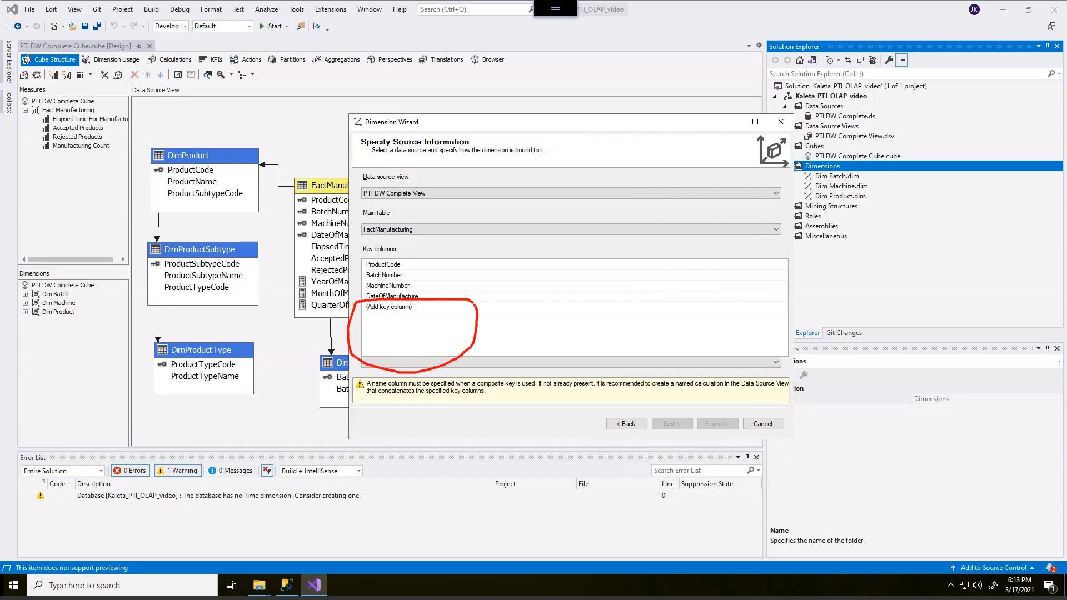
{"action": "mouse_move", "coordinate": [403, 337]}
{"action": "left_mouse_down"}
{"action": "mouse_move", "coordinate": [447, 324]}
{"action": "mouse_move", "coordinate": [414, 333]}
{"action": "mouse_move", "coordinate": [445, 338]}
{"action": "left_mouse_up"}
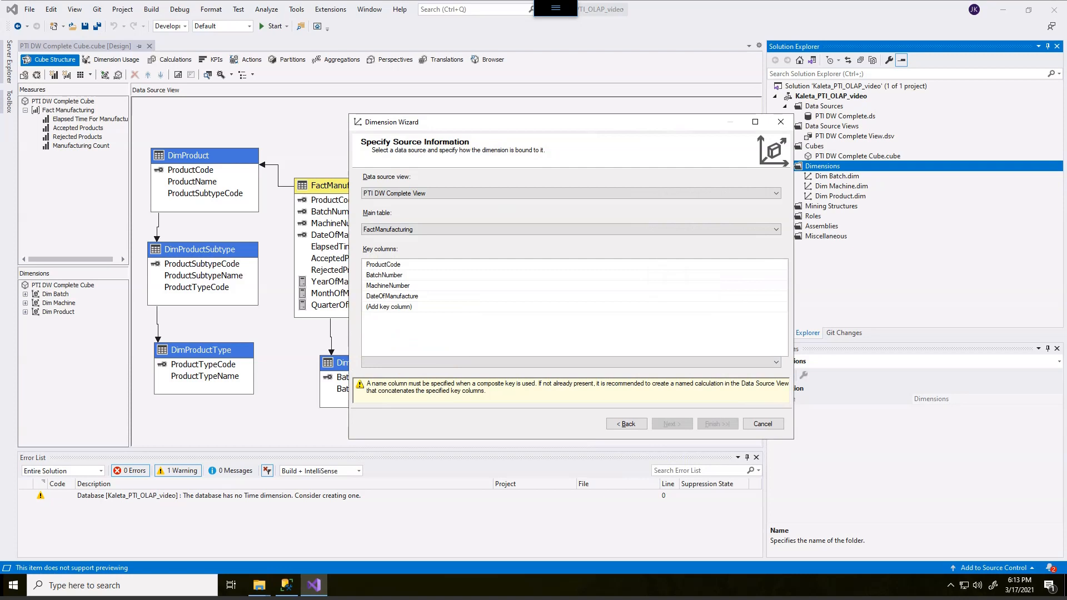
{"action": "left_click_drag", "start_coordinate": [348, 290], "coordinate": [361, 300]}
{"action": "mouse_move", "coordinate": [409, 262]}
{"action": "left_mouse_down"}
{"action": "mouse_move", "coordinate": [364, 257]}
{"action": "mouse_move", "coordinate": [400, 274]}
{"action": "mouse_move", "coordinate": [409, 255]}
{"action": "mouse_move", "coordinate": [410, 281]}
{"action": "mouse_move", "coordinate": [372, 273]}
{"action": "mouse_move", "coordinate": [384, 293]}
{"action": "mouse_move", "coordinate": [412, 278]}
{"action": "left_mouse_up"}
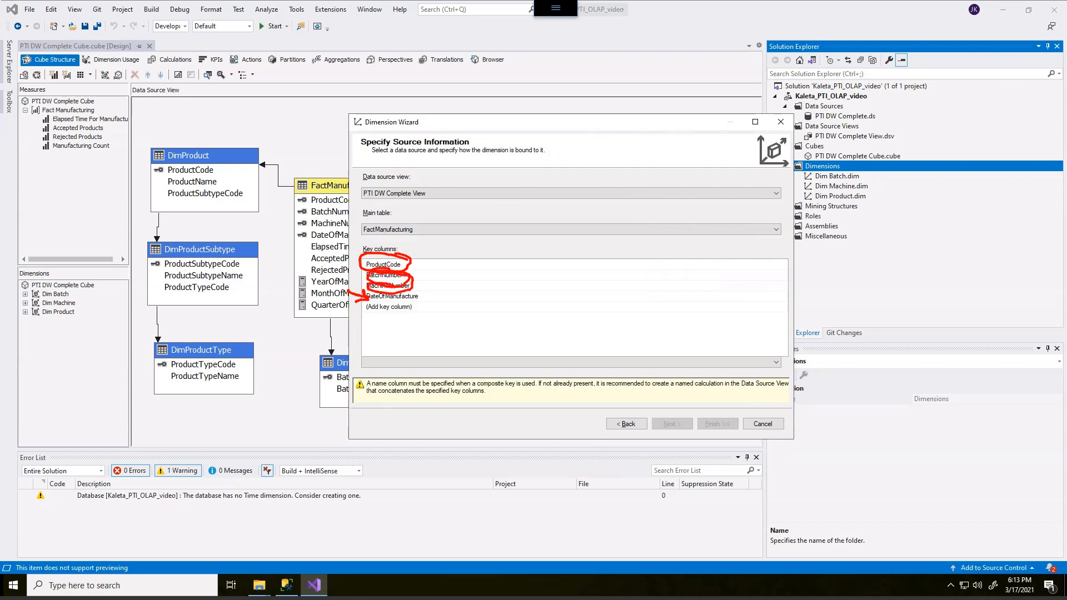
{"action": "key", "text": "Escape"}
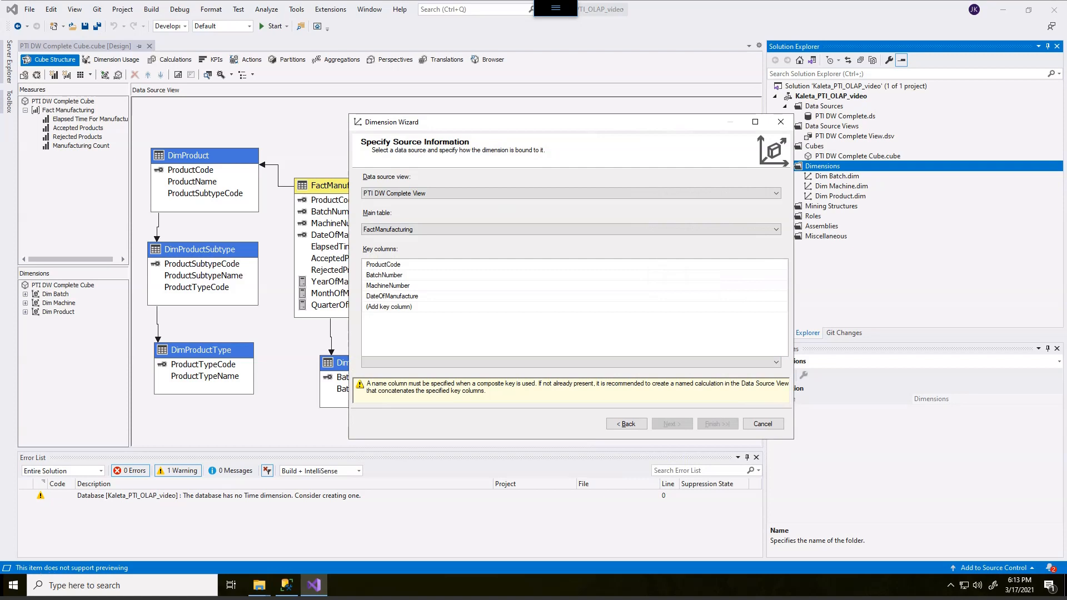
Step: Remove ProductCode and BatchNumber from the dimension's key columns
{"action": "left_click", "coordinate": [400, 266]}
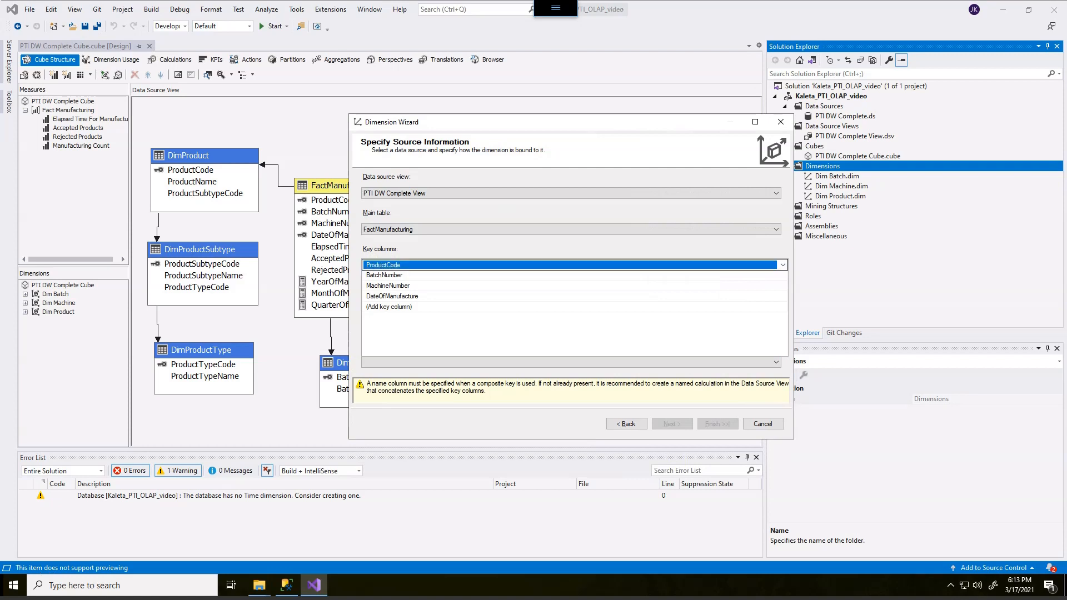
{"action": "left_click", "coordinate": [783, 265]}
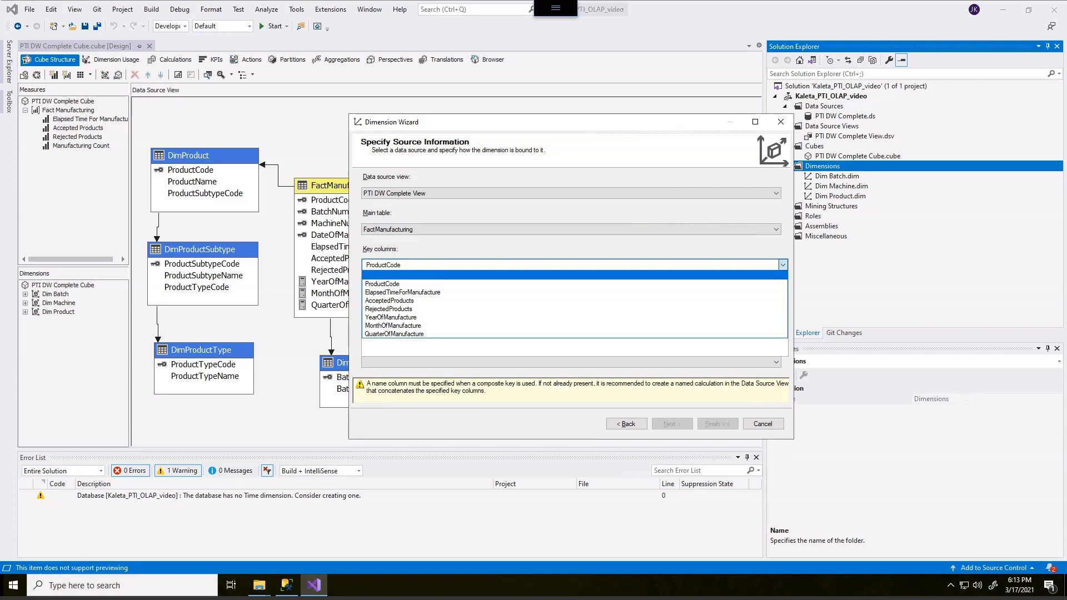
{"action": "left_click", "coordinate": [574, 275]}
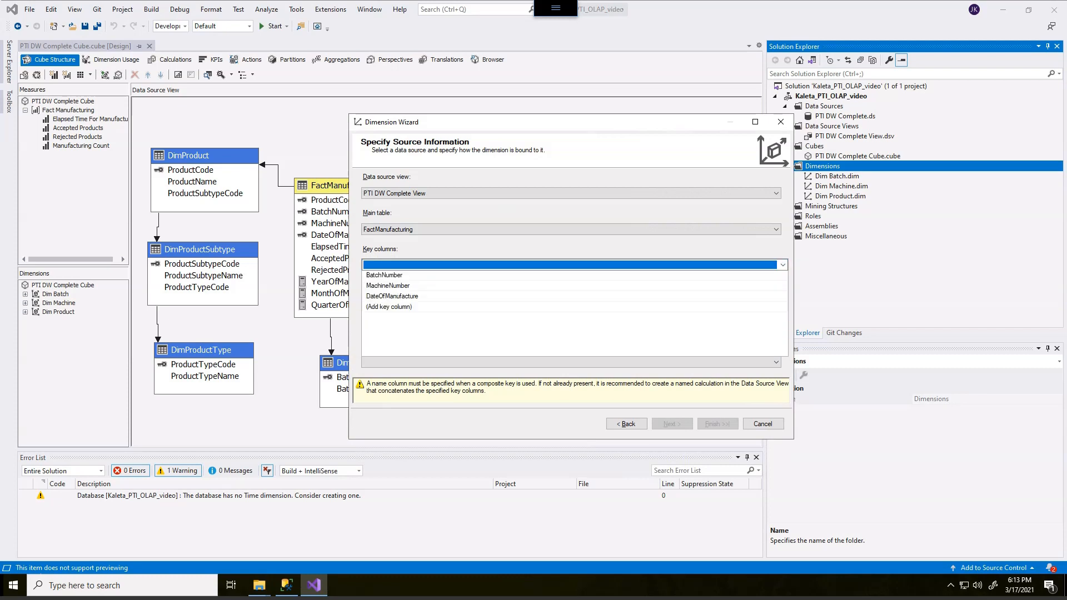
{"action": "left_click", "coordinate": [523, 329]}
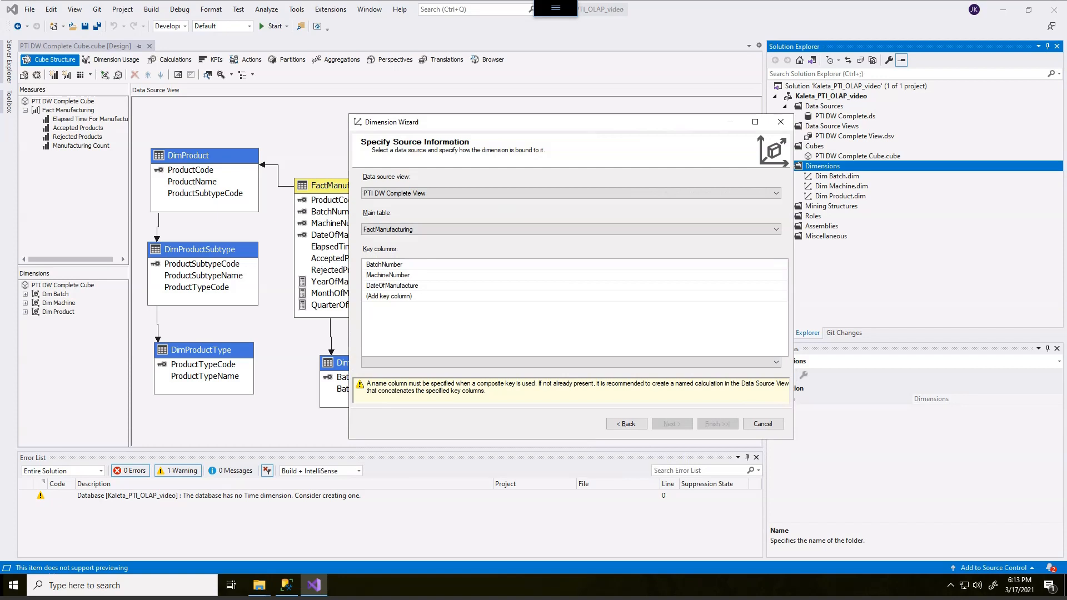
{"action": "left_click", "coordinate": [385, 264]}
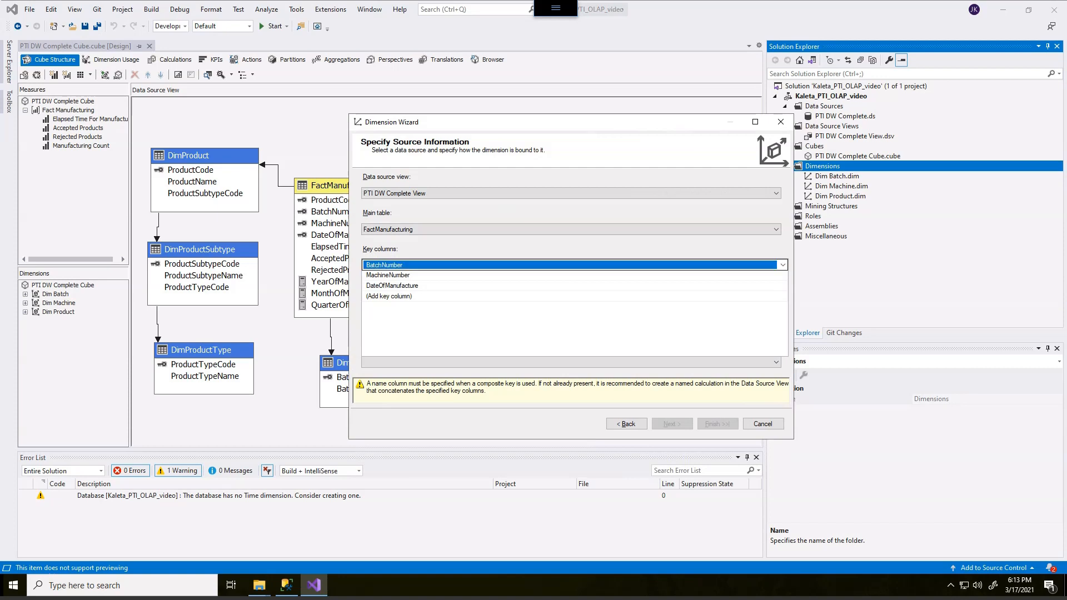
{"action": "left_click", "coordinate": [783, 265]}
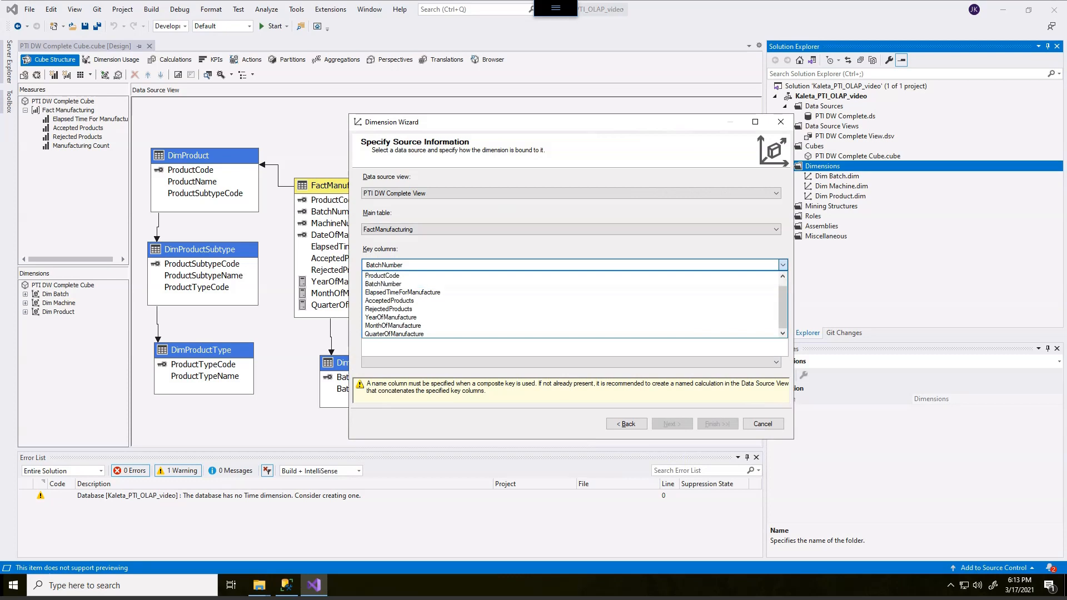
{"action": "scroll", "coordinate": [411, 316], "scroll_direction": "up", "scroll_amount": 1}
{"action": "left_click", "coordinate": [401, 275]}
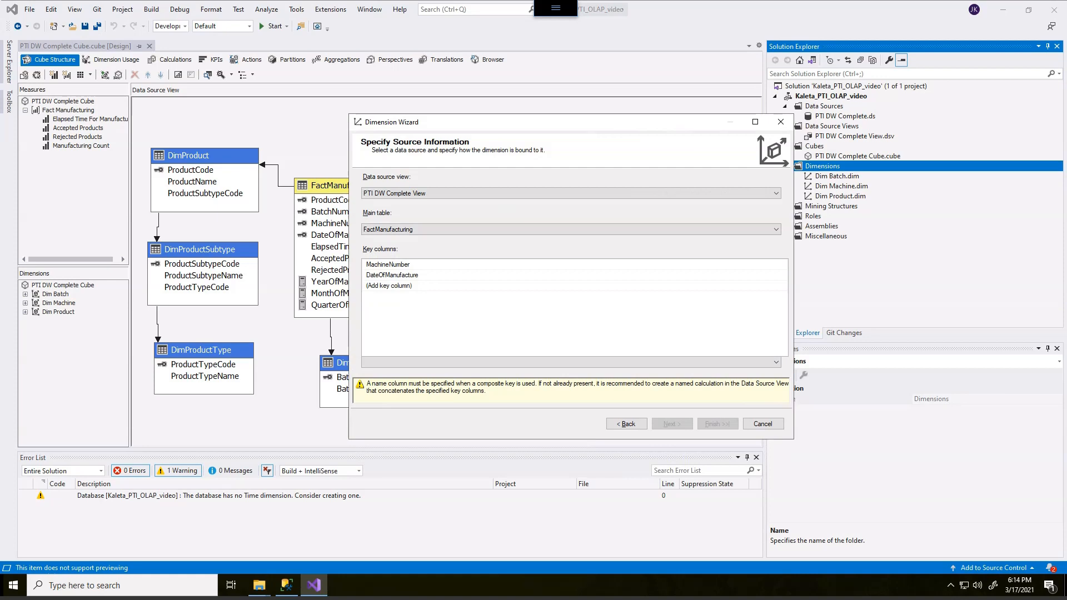
Step: Remove MachineNumber from the key columns, leaving DateOfManufacture as the only key, and continue
{"action": "left_click", "coordinate": [400, 264]}
{"action": "left_click", "coordinate": [783, 265]}
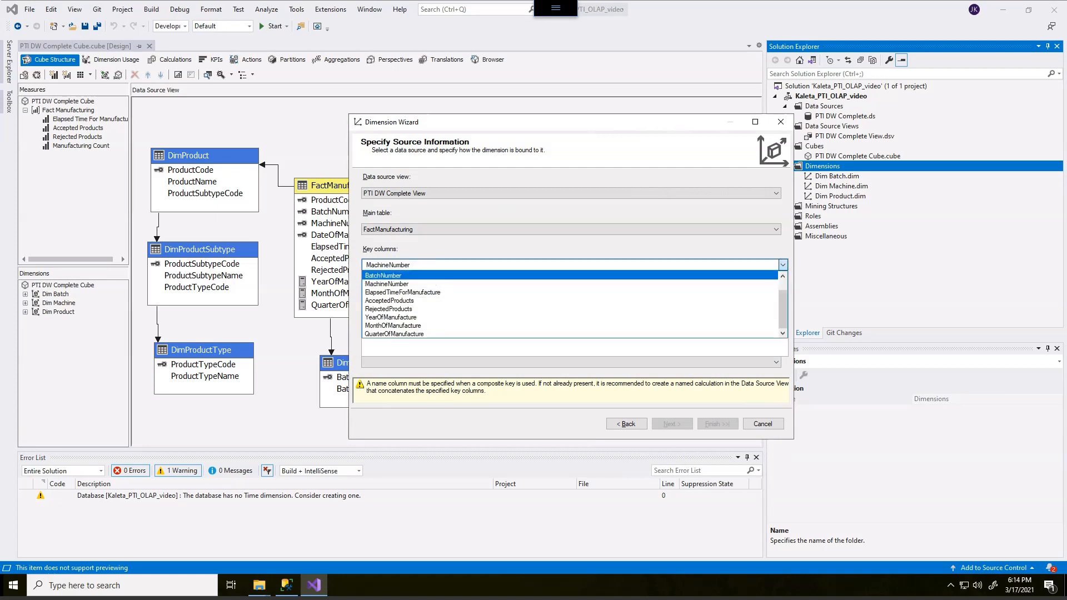
{"action": "left_click", "coordinate": [570, 276]}
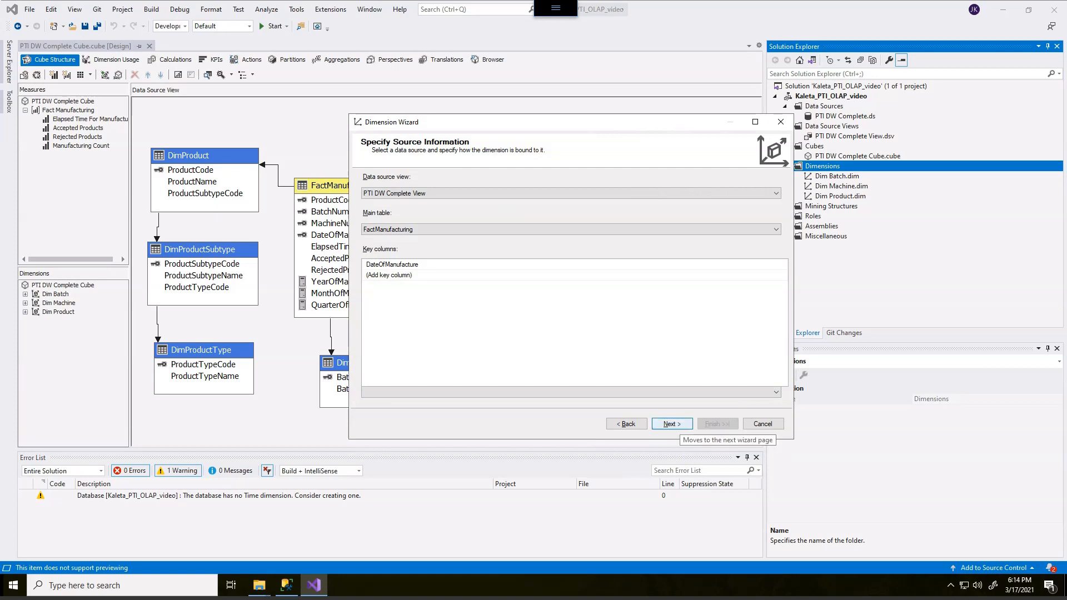
{"action": "left_click", "coordinate": [672, 423]}
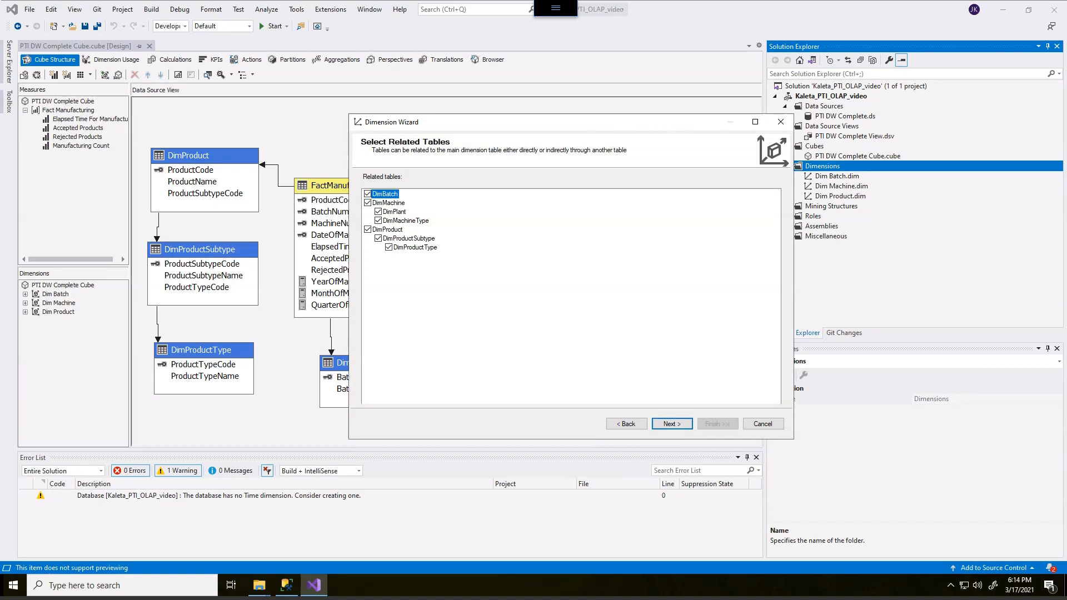
Step: Exclude DimMachine and DimProduct from the related tables and continue
{"action": "left_click", "coordinate": [368, 203]}
{"action": "left_click", "coordinate": [367, 229]}
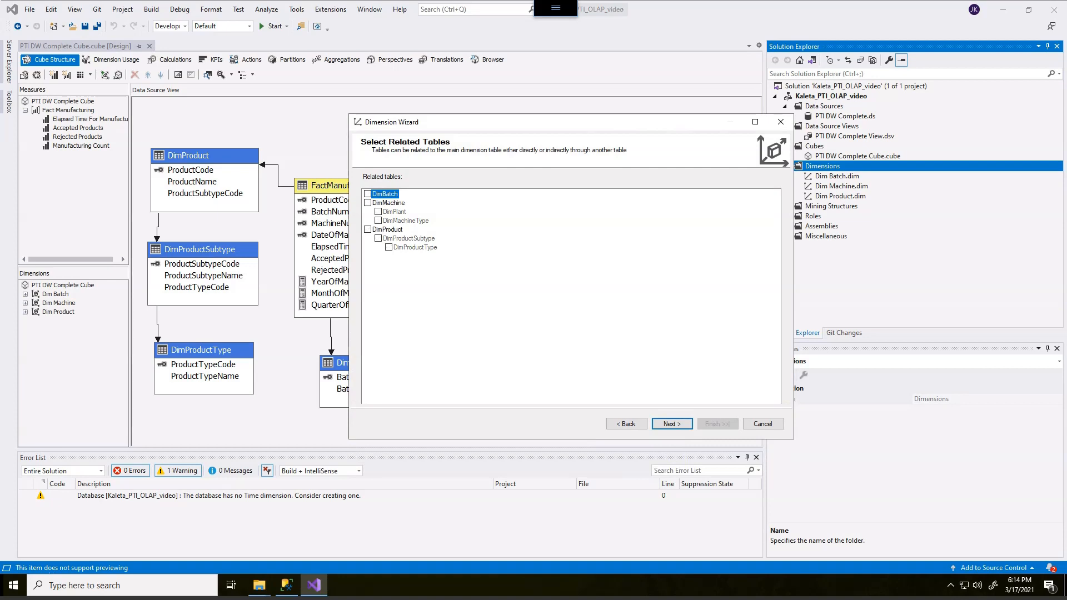
{"action": "left_click", "coordinate": [672, 424]}
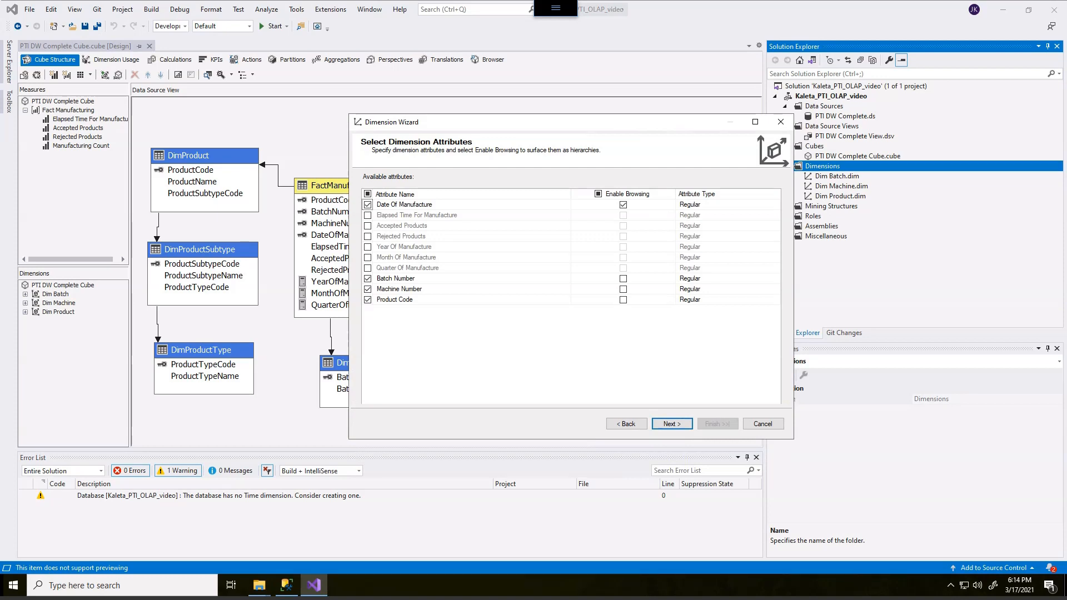
{"action": "left_click_drag", "start_coordinate": [437, 204], "coordinate": [470, 188]}
{"action": "mouse_move", "coordinate": [436, 247]}
{"action": "left_mouse_down"}
{"action": "mouse_move", "coordinate": [450, 242]}
{"action": "mouse_move", "coordinate": [459, 265]}
{"action": "left_mouse_up"}
{"action": "mouse_move", "coordinate": [374, 277]}
{"action": "left_mouse_down"}
{"action": "mouse_move", "coordinate": [416, 307]}
{"action": "mouse_move", "coordinate": [356, 313]}
{"action": "left_mouse_up"}
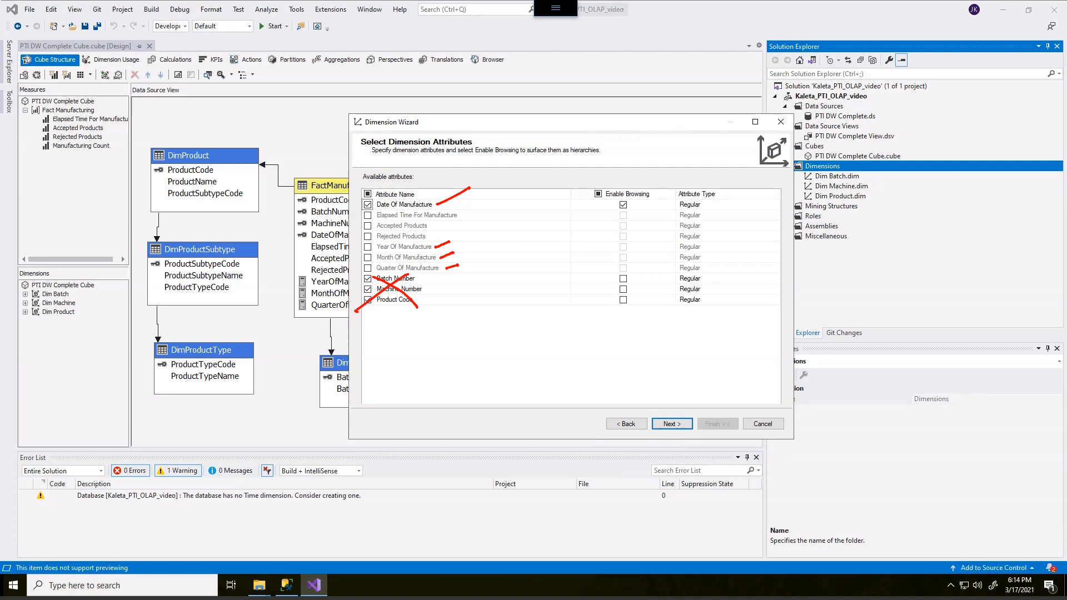
{"action": "mouse_move", "coordinate": [718, 174]}
{"action": "left_mouse_down"}
{"action": "mouse_move", "coordinate": [666, 190]}
{"action": "mouse_move", "coordinate": [685, 177]}
{"action": "left_mouse_up"}
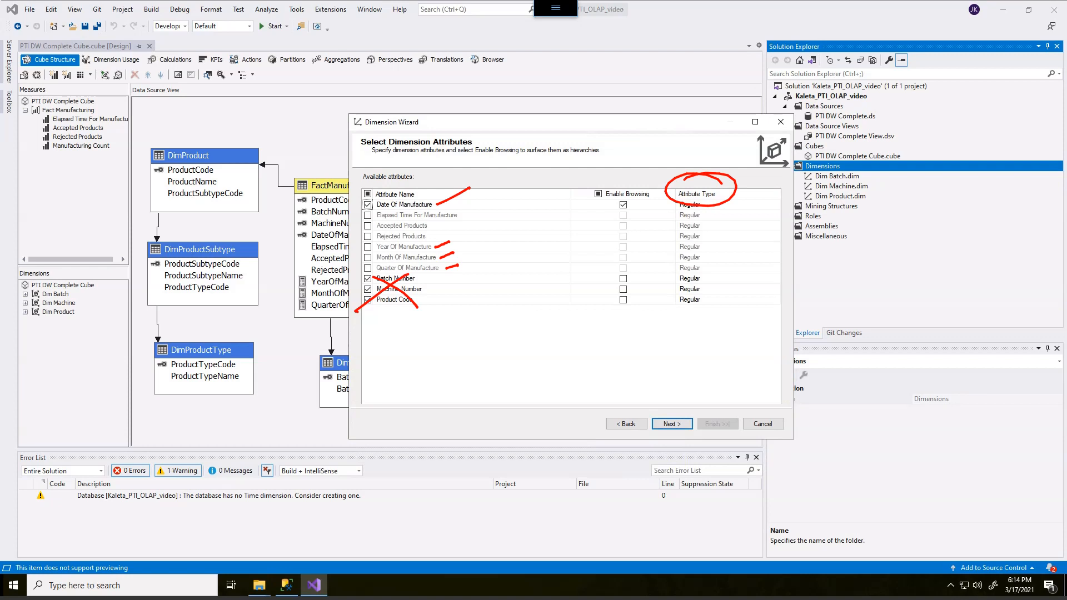
{"action": "mouse_move", "coordinate": [703, 218]}
{"action": "left_mouse_down"}
{"action": "mouse_move", "coordinate": [673, 311]}
{"action": "mouse_move", "coordinate": [681, 190]}
{"action": "mouse_move", "coordinate": [715, 306]}
{"action": "left_mouse_up"}
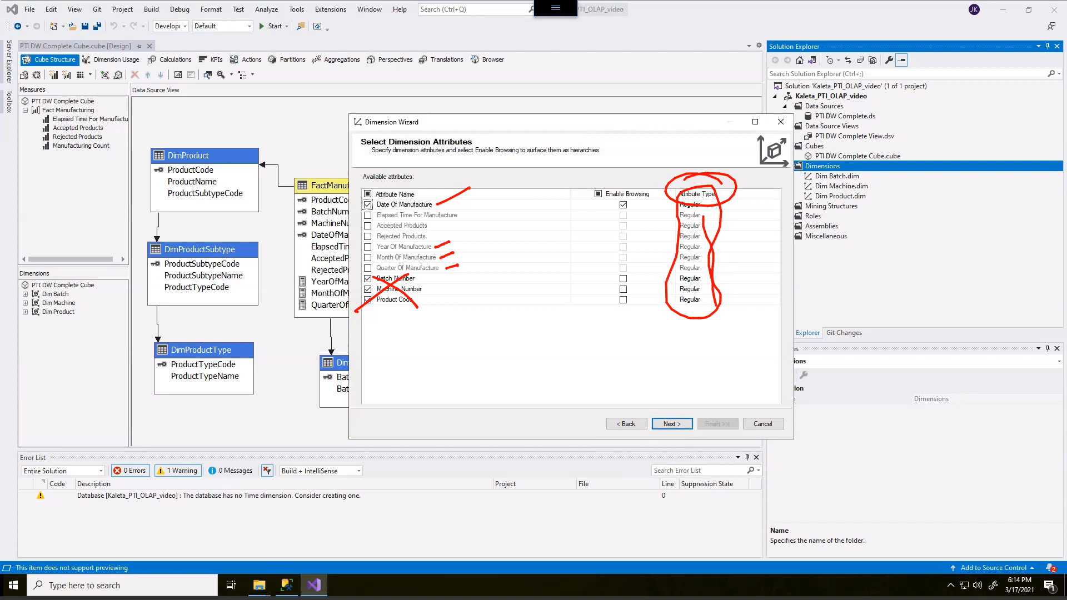
{"action": "key", "text": "Escape"}
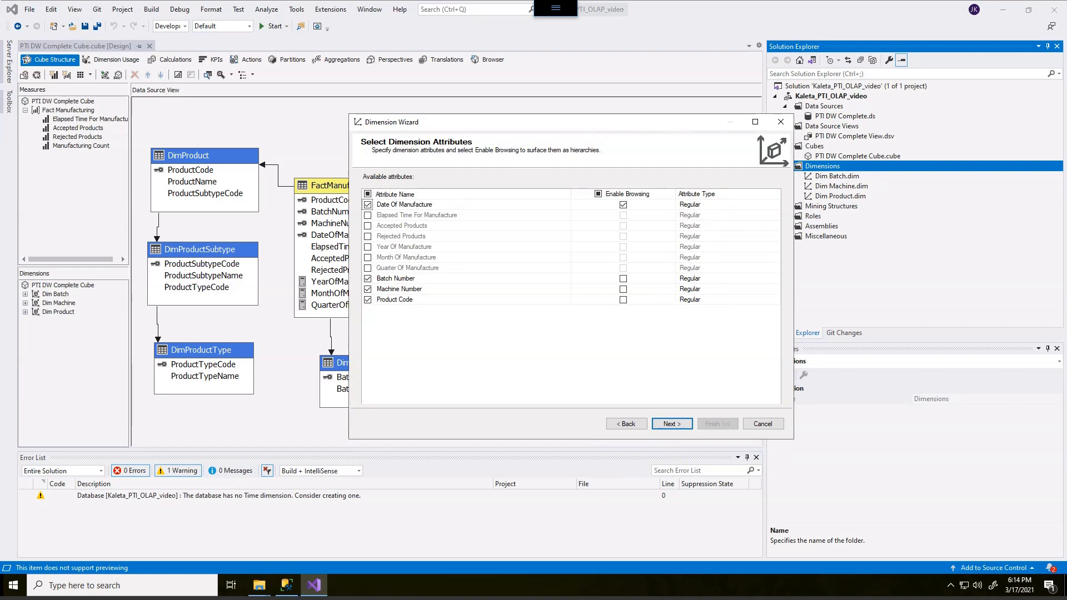
{"action": "left_click_drag", "start_coordinate": [381, 277], "coordinate": [409, 305]}
{"action": "left_click_drag", "start_coordinate": [398, 277], "coordinate": [374, 305]}
{"action": "mouse_move", "coordinate": [411, 243]}
{"action": "left_mouse_down"}
{"action": "mouse_move", "coordinate": [447, 244]}
{"action": "mouse_move", "coordinate": [451, 268]}
{"action": "mouse_move", "coordinate": [440, 273]}
{"action": "left_mouse_up"}
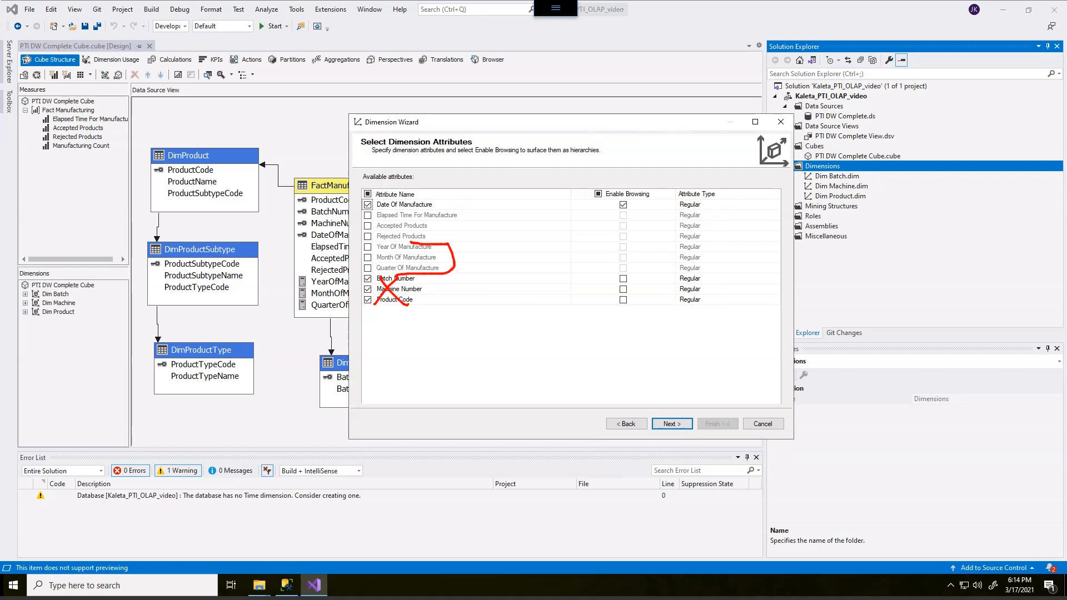
{"action": "key", "text": "Escape"}
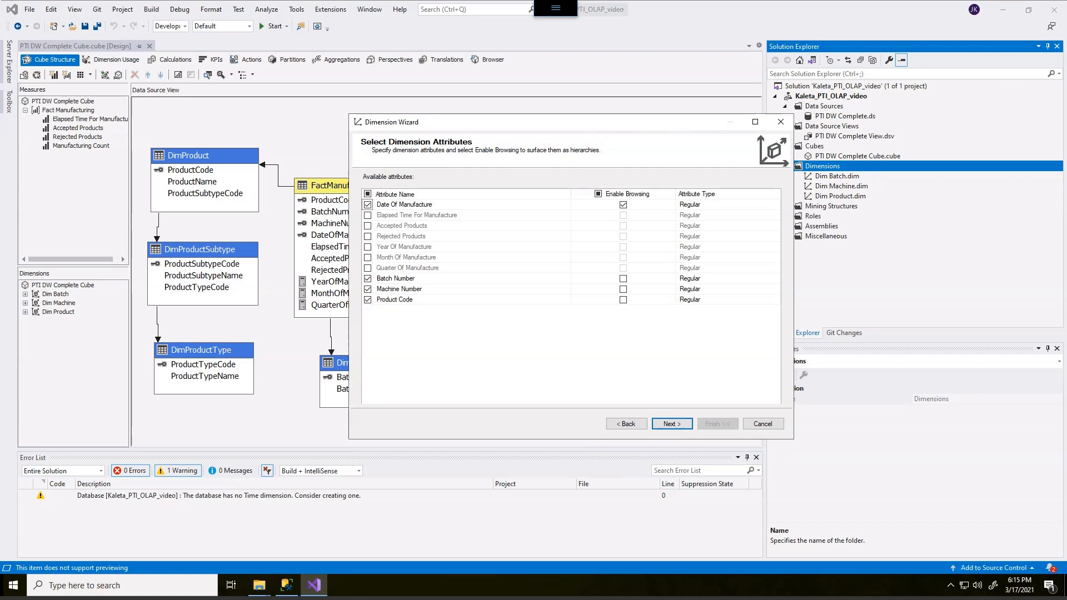
Step: Deselect the Batch Number, Machine Number and Product Code attributes and select Year, Month and Quarter Of Manufacture
{"action": "left_click", "coordinate": [368, 278]}
{"action": "left_click", "coordinate": [368, 289]}
{"action": "left_click", "coordinate": [367, 299]}
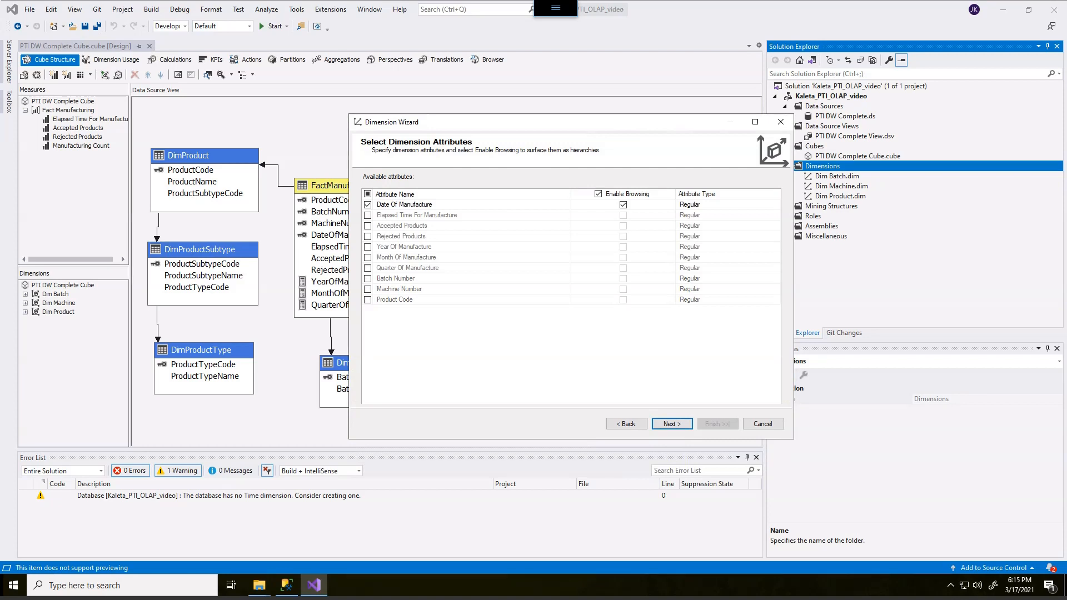
{"action": "left_click", "coordinate": [367, 246]}
{"action": "left_click", "coordinate": [367, 258]}
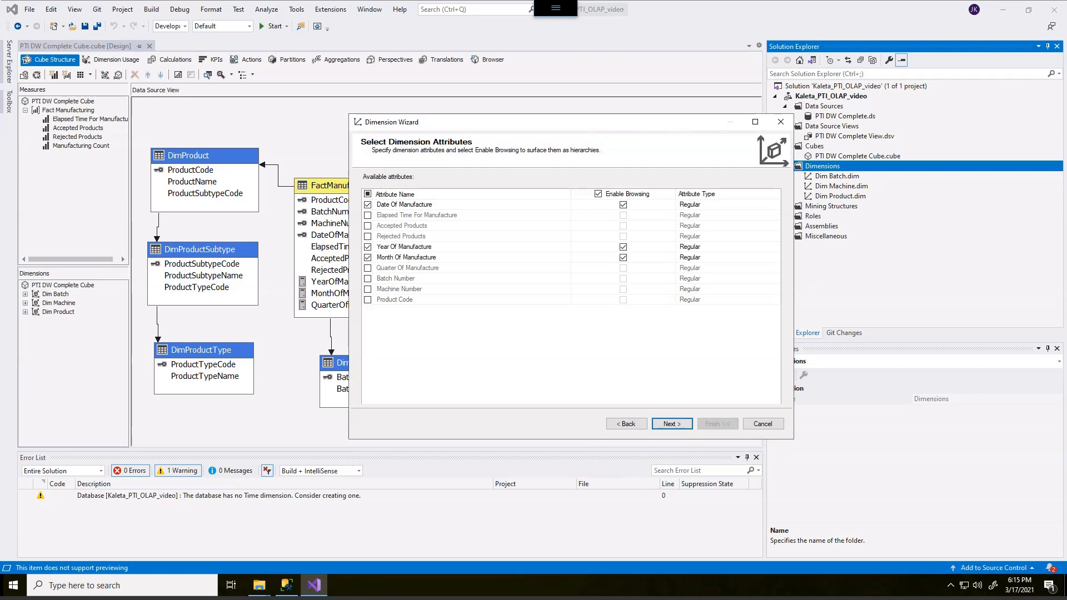
{"action": "left_click", "coordinate": [367, 268]}
Step: Set the Date Of Manufacture attribute's type to Date under Date > Calendar
{"action": "left_click", "coordinate": [722, 204]}
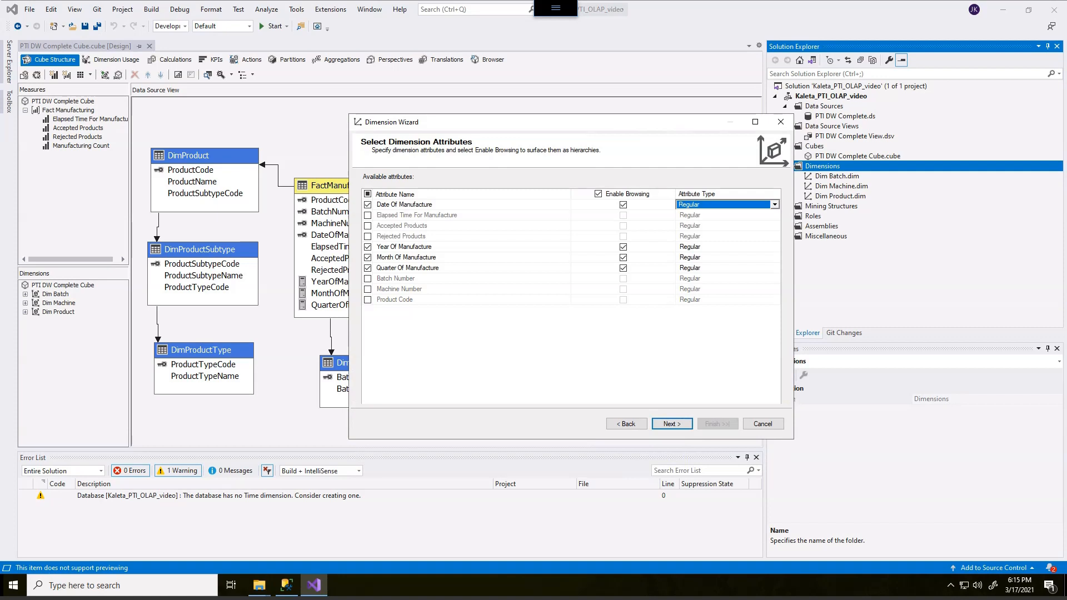
{"action": "left_click", "coordinate": [775, 205]}
{"action": "left_click_drag", "start_coordinate": [770, 341], "coordinate": [847, 442]}
{"action": "left_click", "coordinate": [692, 251]}
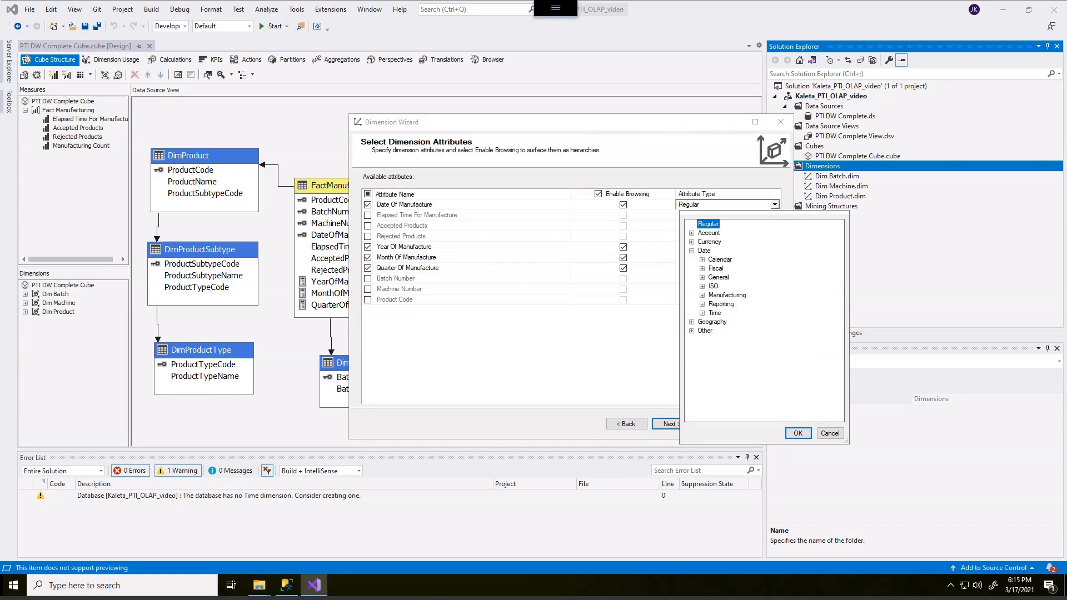
{"action": "left_click", "coordinate": [702, 260]}
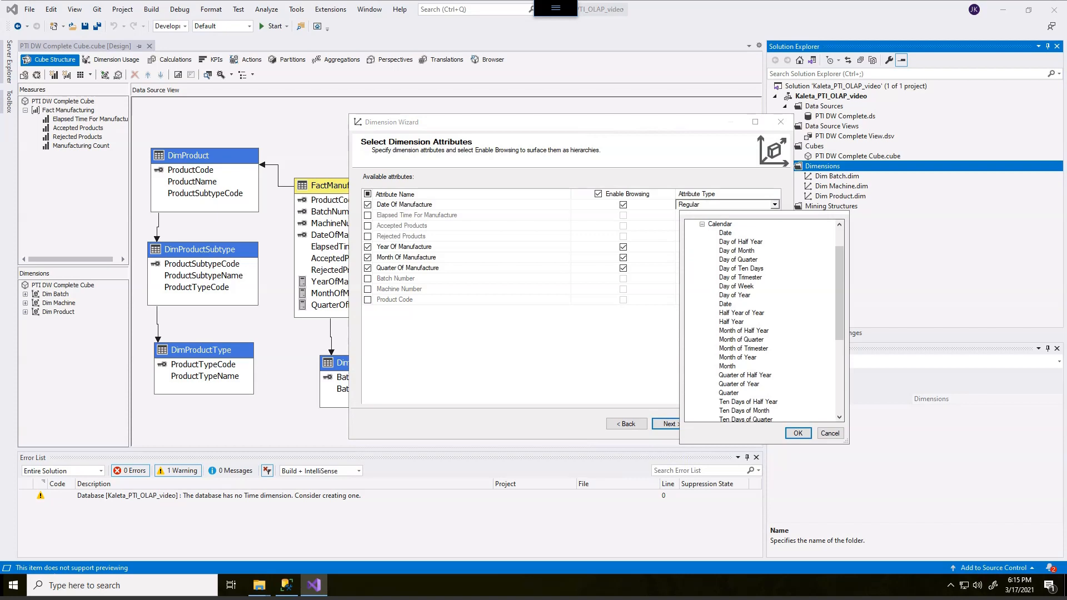
{"action": "left_click", "coordinate": [725, 233]}
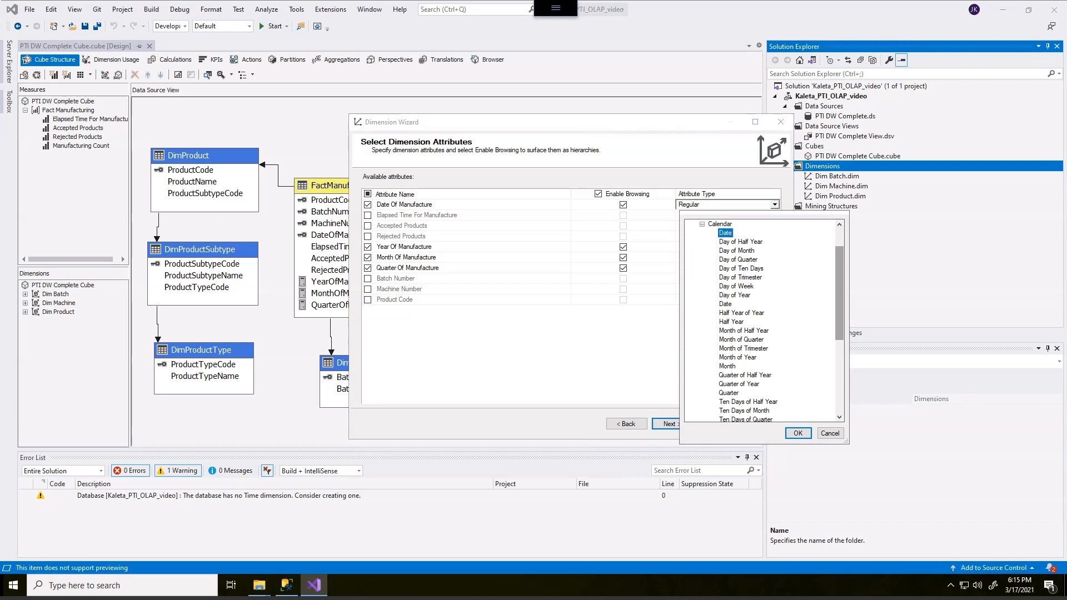
{"action": "mouse_move", "coordinate": [840, 293]}
{"action": "left_mouse_down"}
{"action": "mouse_move", "coordinate": [839, 365]}
{"action": "mouse_move", "coordinate": [839, 273]}
{"action": "left_mouse_up"}
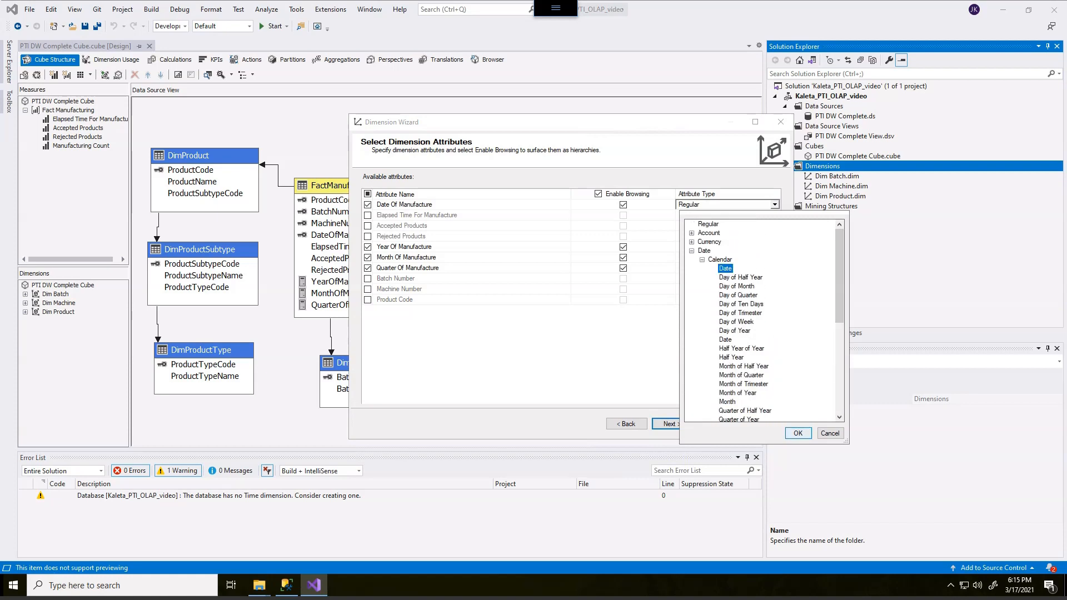
{"action": "left_click", "coordinate": [798, 433]}
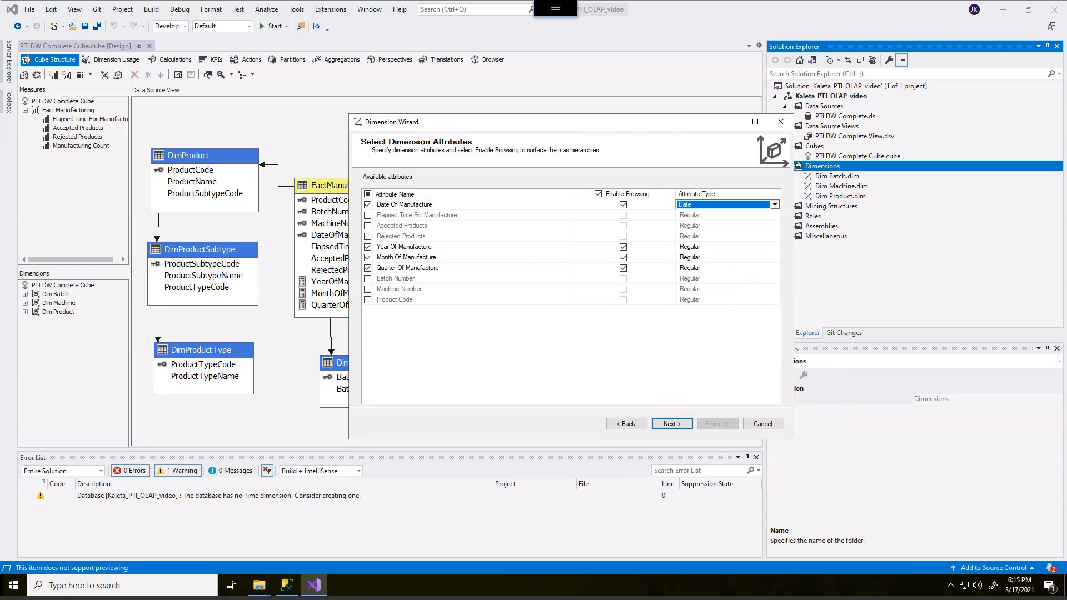
Step: Set the Year Of Manufacture attribute's type to Year under Date > Calendar
{"action": "left_click", "coordinate": [725, 247]}
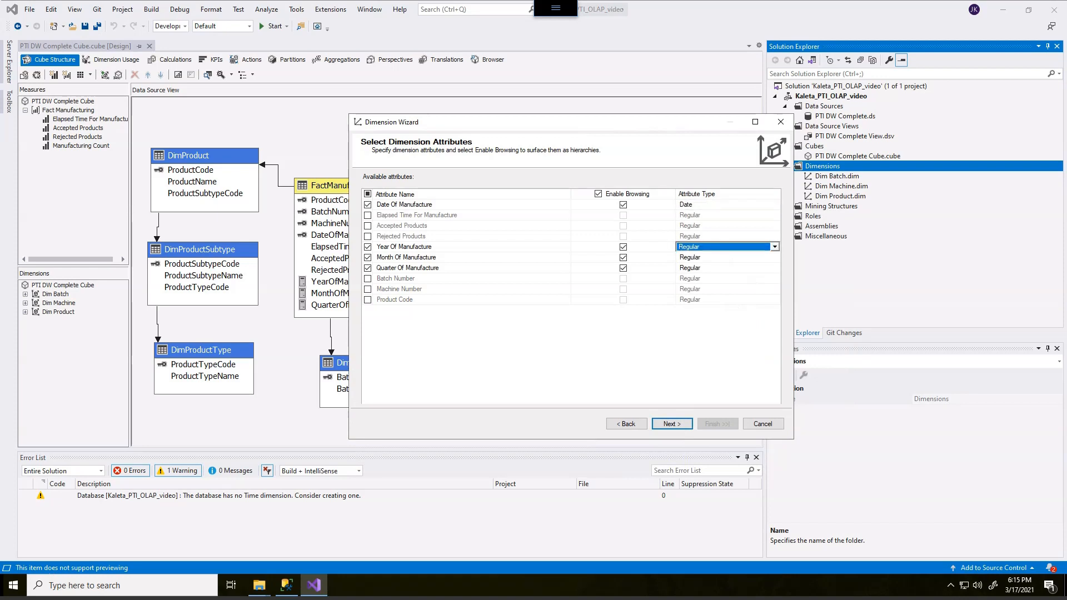
{"action": "left_click", "coordinate": [775, 247]}
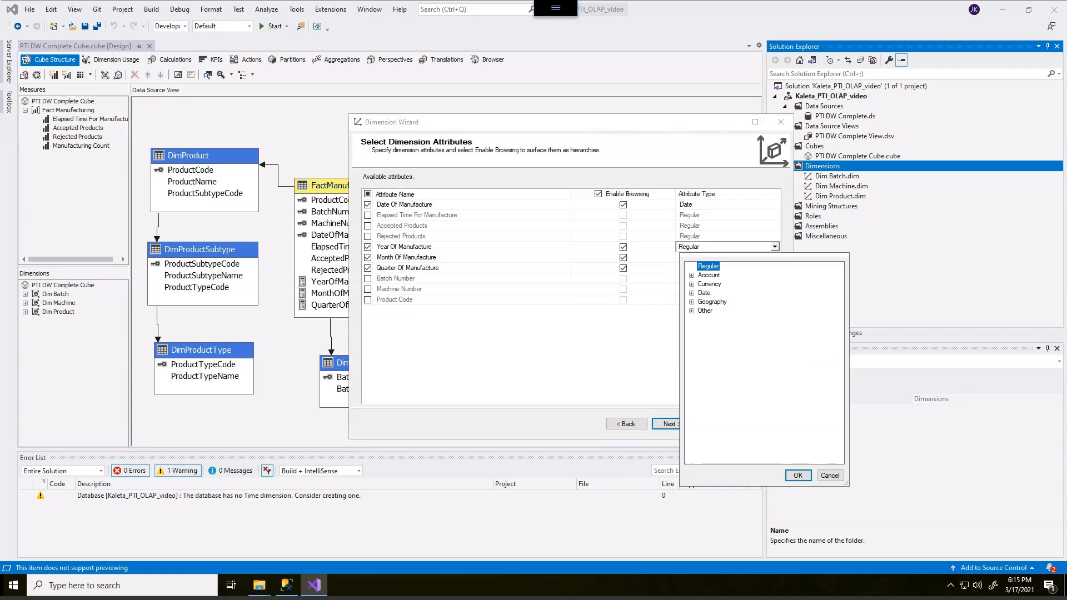
{"action": "left_click", "coordinate": [692, 293]}
{"action": "left_click", "coordinate": [702, 302]}
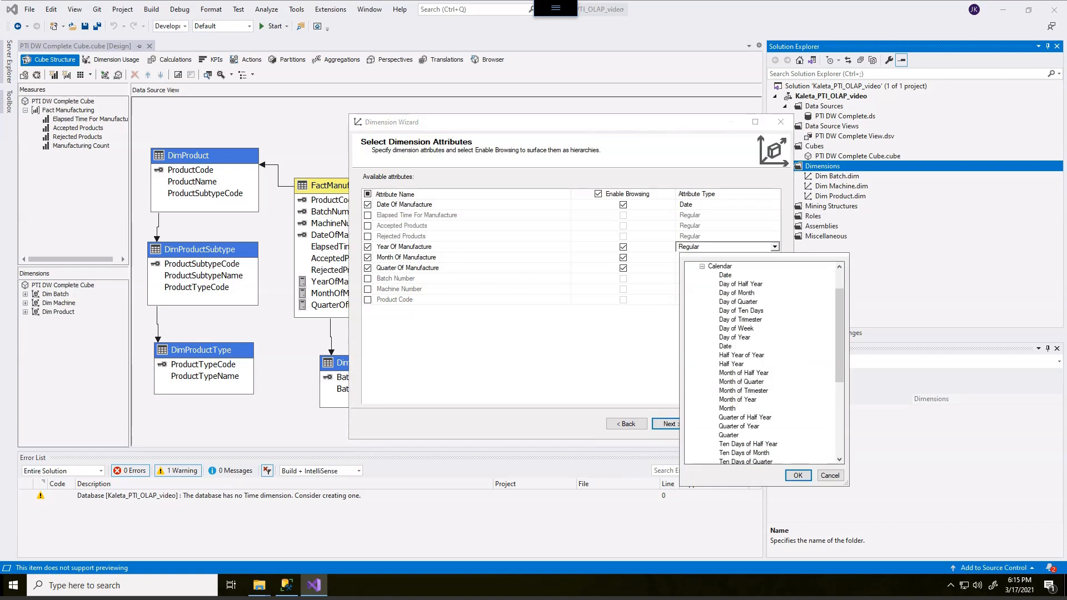
{"action": "scroll", "coordinate": [771, 364], "scroll_direction": "down", "scroll_amount": 4}
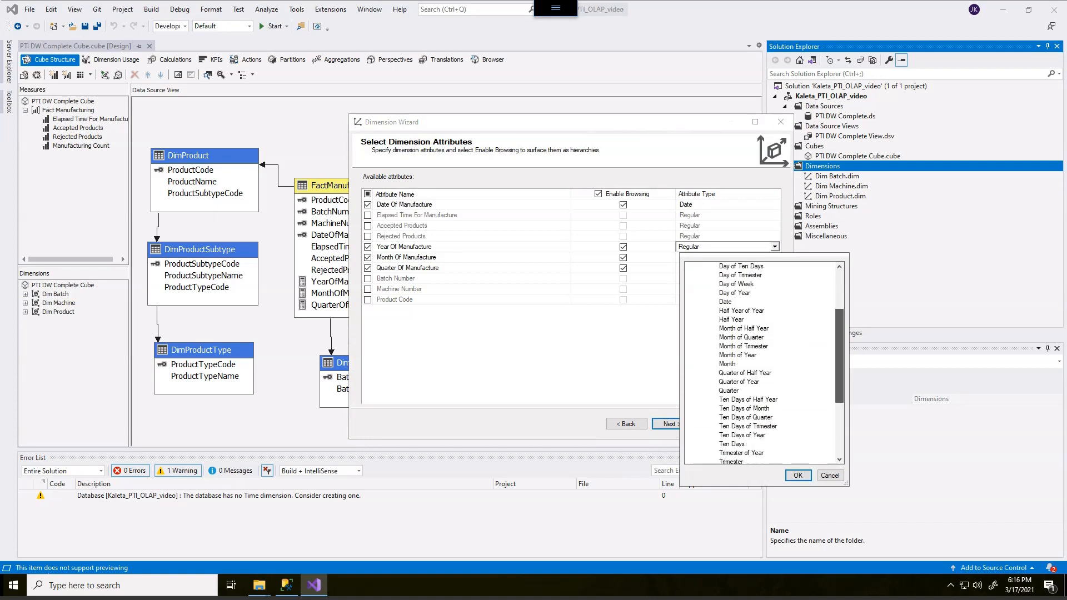
{"action": "scroll", "coordinate": [771, 364], "scroll_direction": "down", "scroll_amount": 1}
{"action": "left_click", "coordinate": [726, 409]}
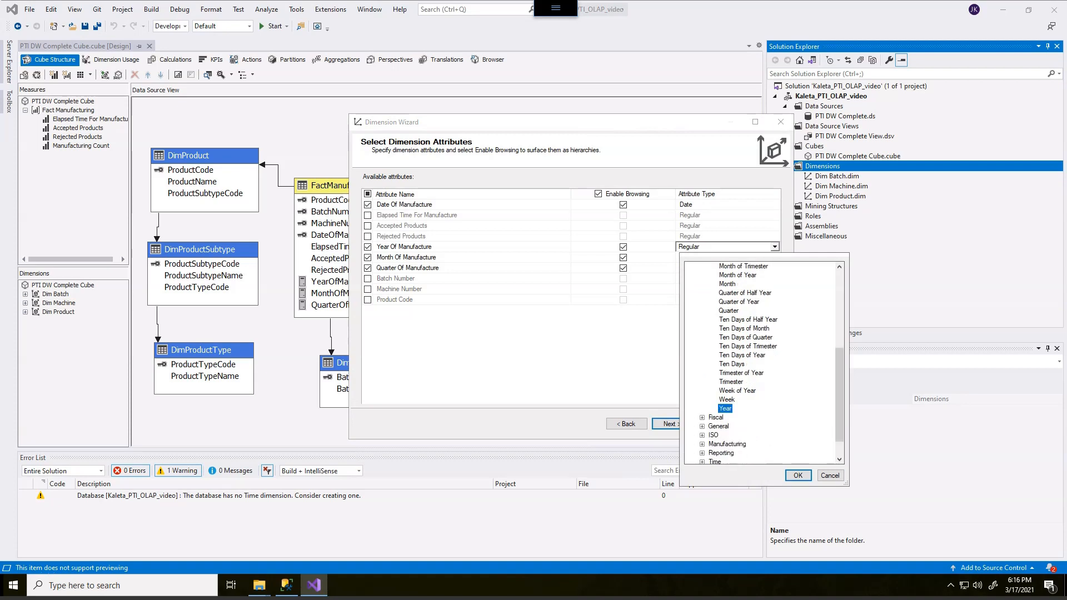
{"action": "left_click", "coordinate": [799, 475]}
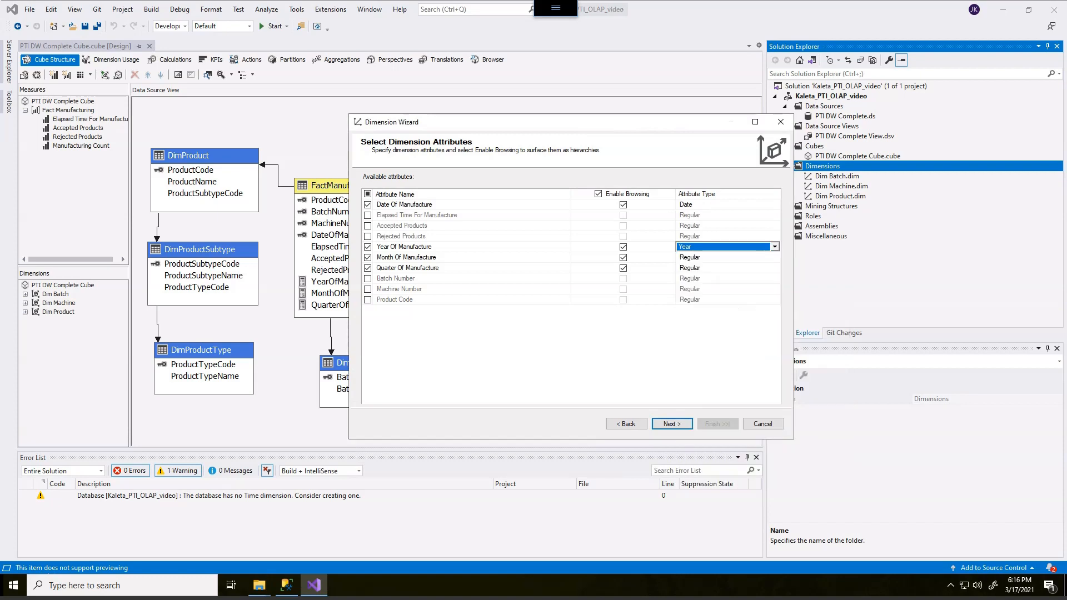
Step: Set the Month Of Manufacture attribute's type to Month under Date > Calendar
{"action": "left_click", "coordinate": [724, 258]}
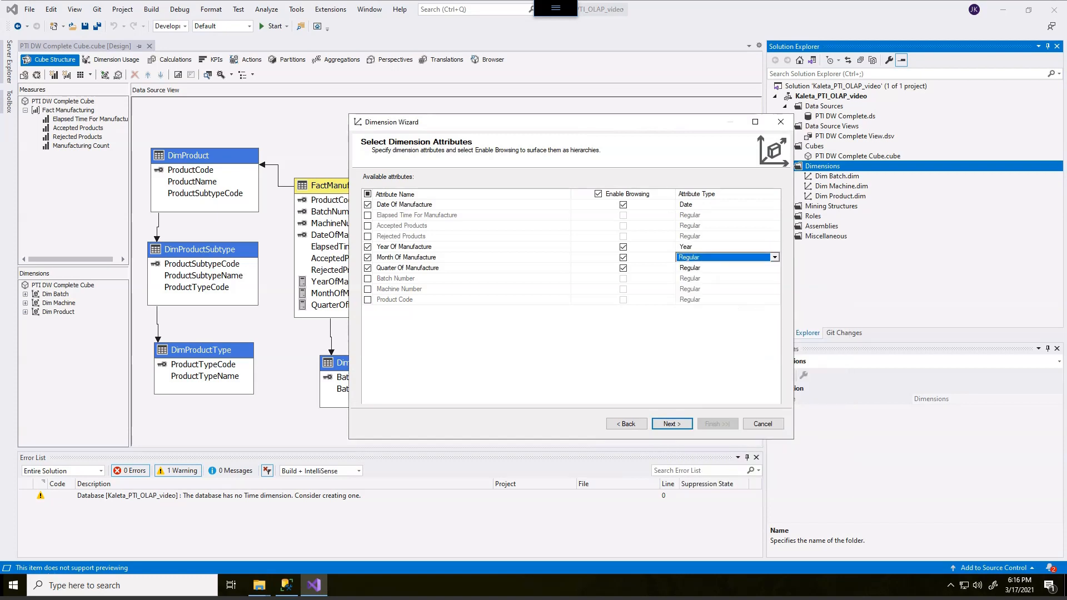
{"action": "left_click", "coordinate": [775, 258]}
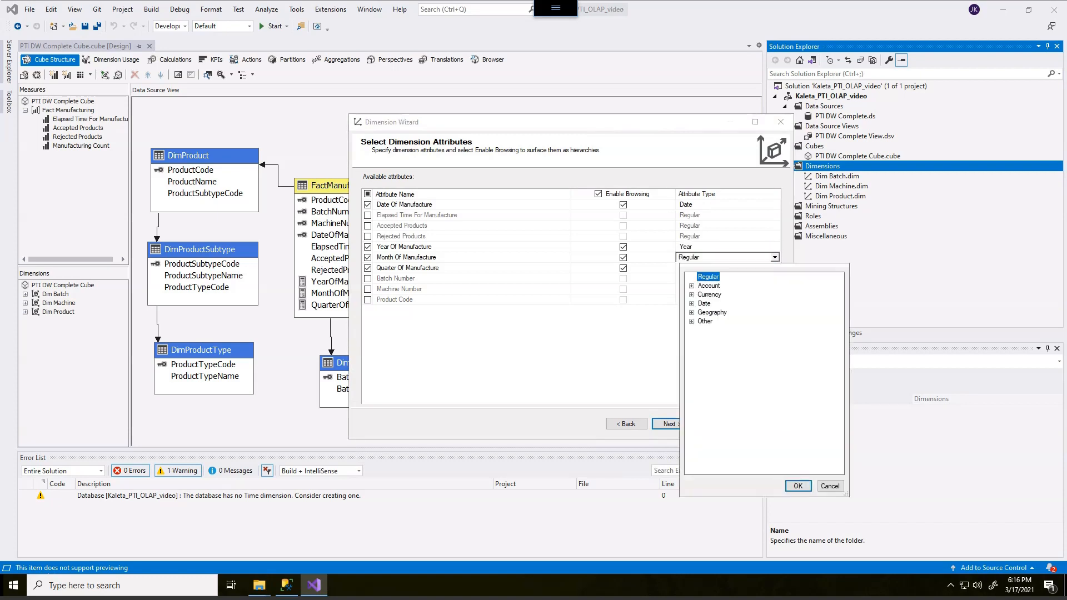
{"action": "left_click", "coordinate": [691, 295]}
{"action": "left_click", "coordinate": [692, 294]}
{"action": "left_click", "coordinate": [691, 303]}
{"action": "left_click", "coordinate": [702, 313]}
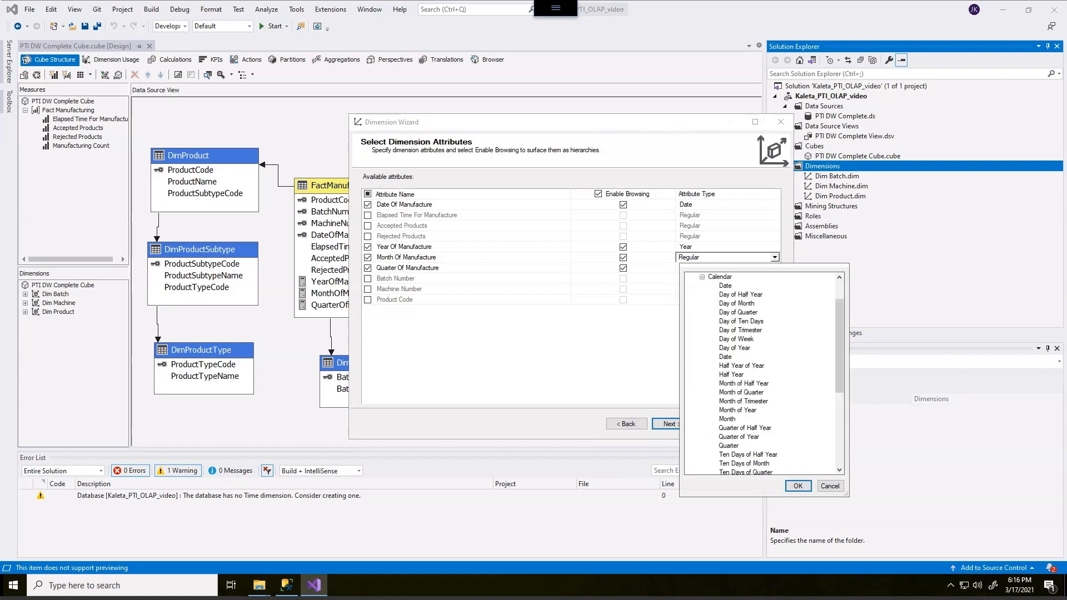
{"action": "left_click", "coordinate": [727, 419]}
{"action": "left_click", "coordinate": [798, 486]}
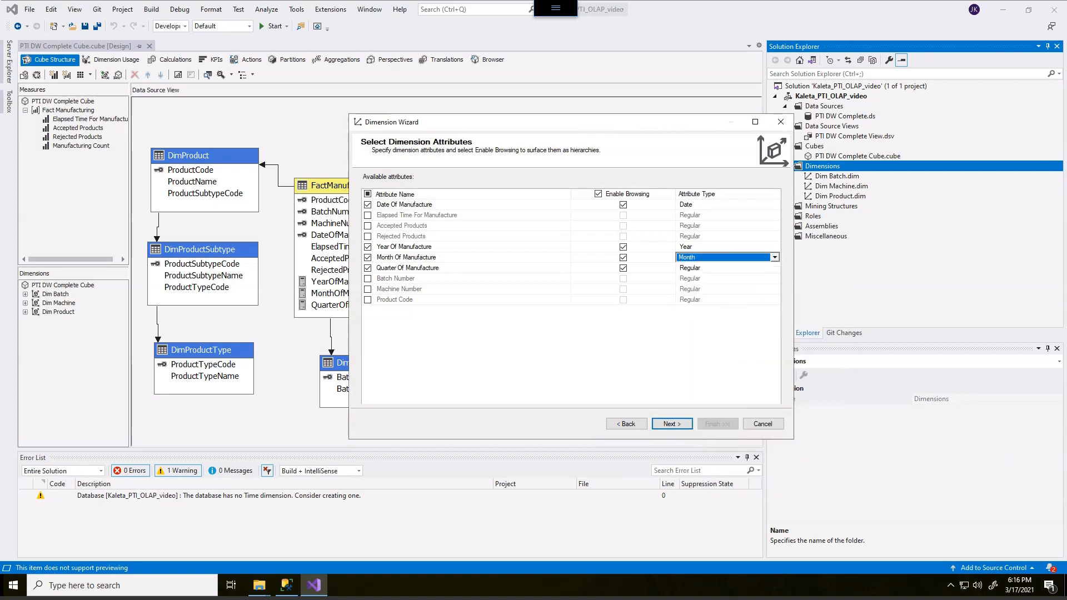
Step: Set the Quarter Of Manufacture attribute's type to Quarter under Date > Calendar and continue
{"action": "left_click", "coordinate": [727, 268]}
{"action": "left_click", "coordinate": [774, 268]}
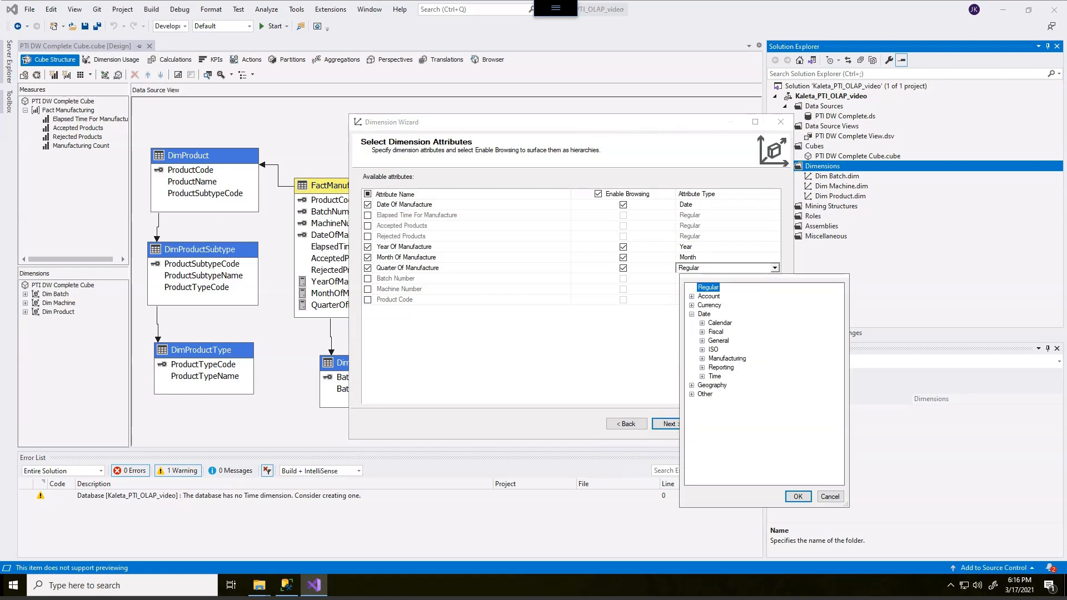
{"action": "left_click", "coordinate": [703, 323]}
{"action": "left_click", "coordinate": [729, 456]}
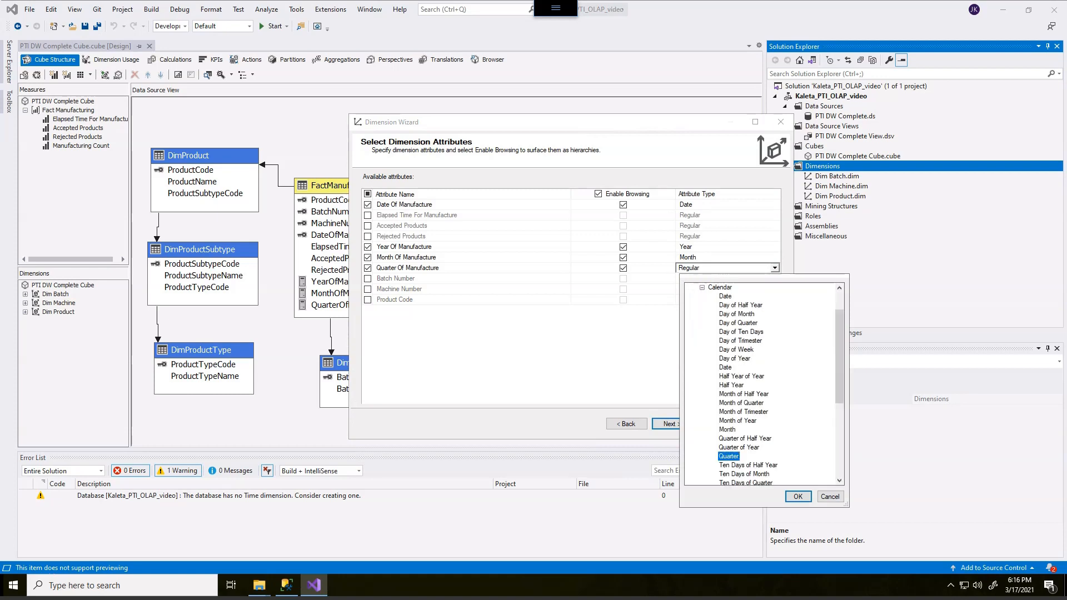
{"action": "left_click", "coordinate": [798, 496]}
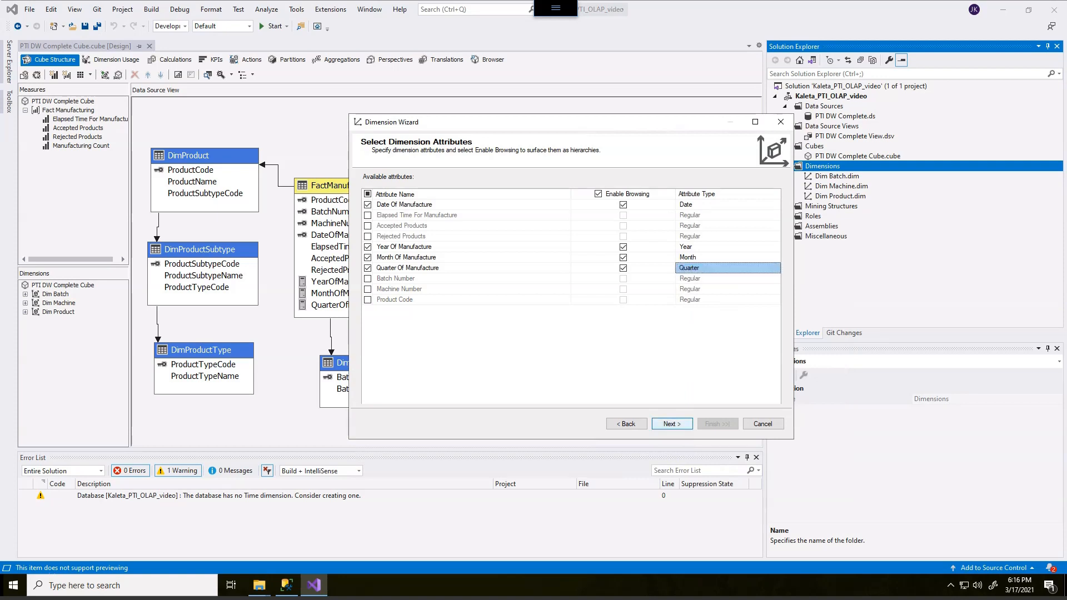
{"action": "left_click", "coordinate": [673, 424]}
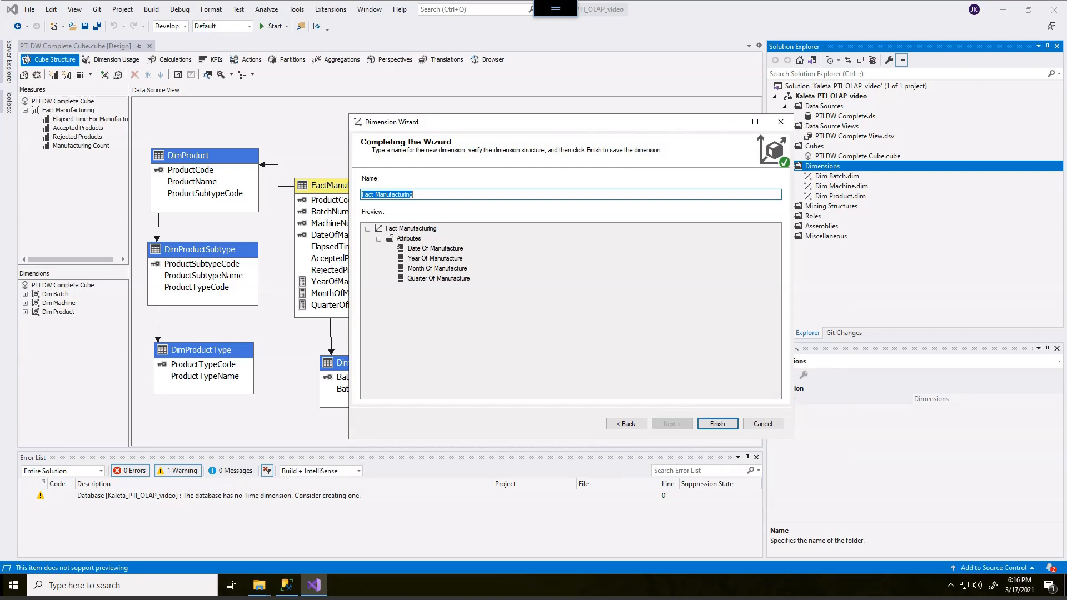
Step: Name the new dimension Dim Time and finish the wizard
{"action": "left_click", "coordinate": [414, 195]}
{"action": "key", "text": "ctrl+a"}
{"action": "type", "text": "Dim Time"}
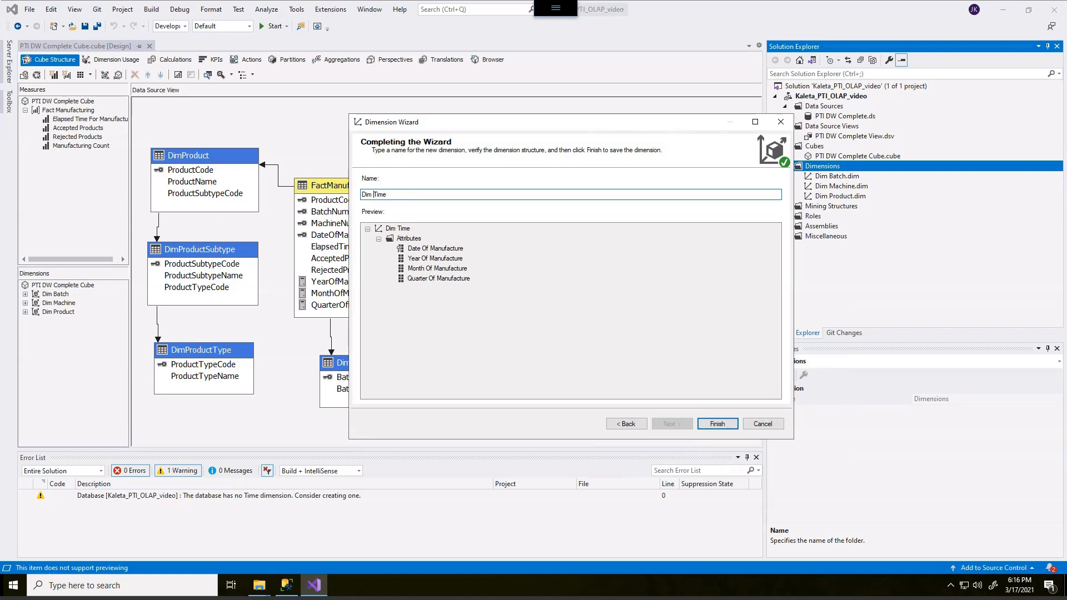
{"action": "left_click", "coordinate": [717, 424]}
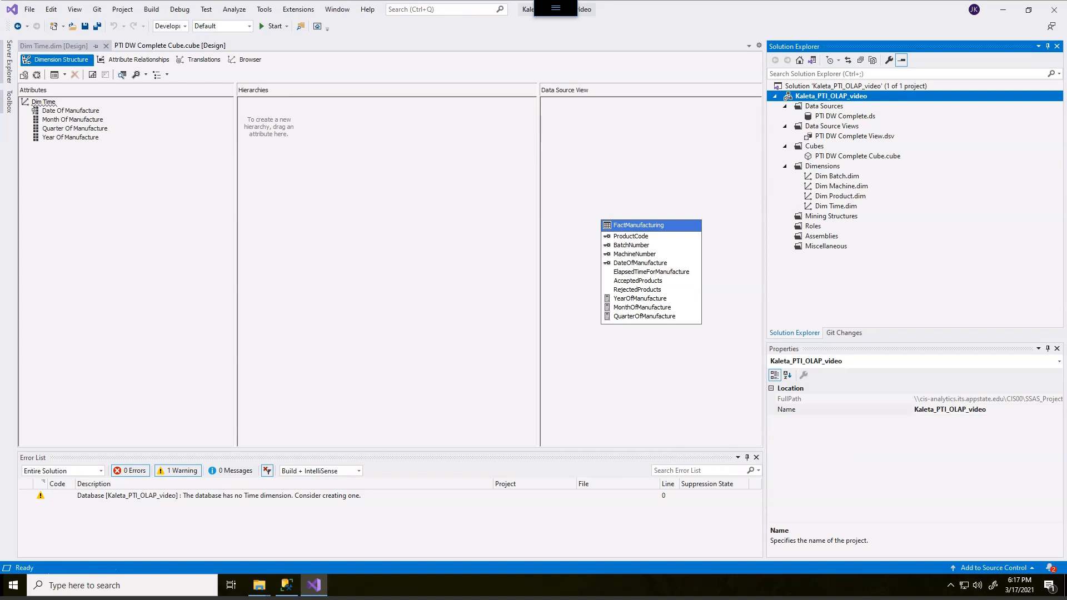
Step: Review the Dim Time dimension's attributes and their properties, resizing the designer panes
{"action": "left_click", "coordinate": [71, 137]}
{"action": "left_click", "coordinate": [75, 128]}
{"action": "key", "text": "Up"}
{"action": "key", "text": "Up"}
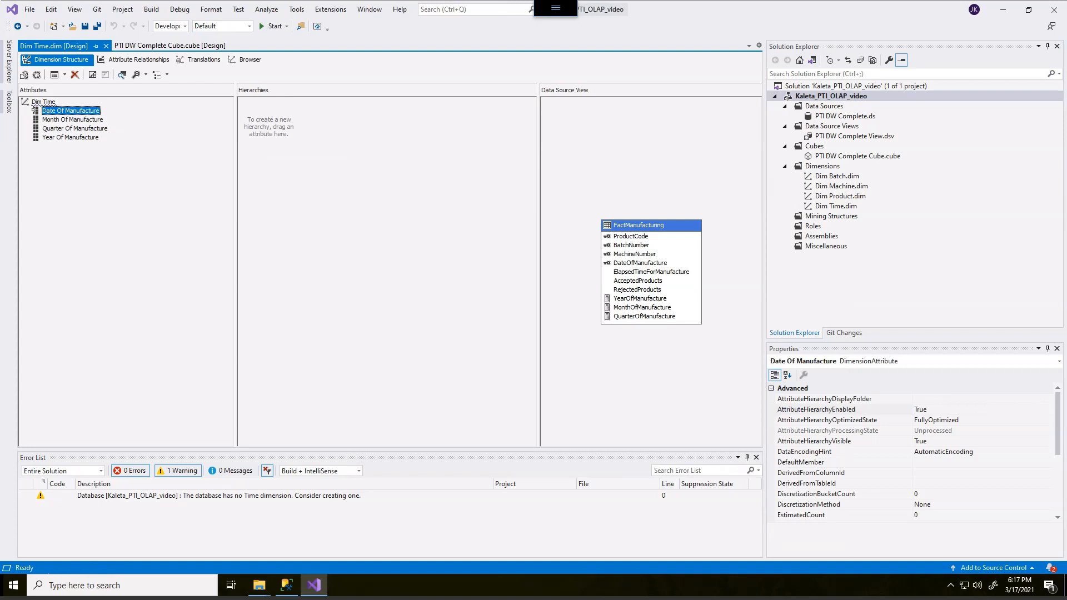
{"action": "left_click", "coordinate": [70, 137]}
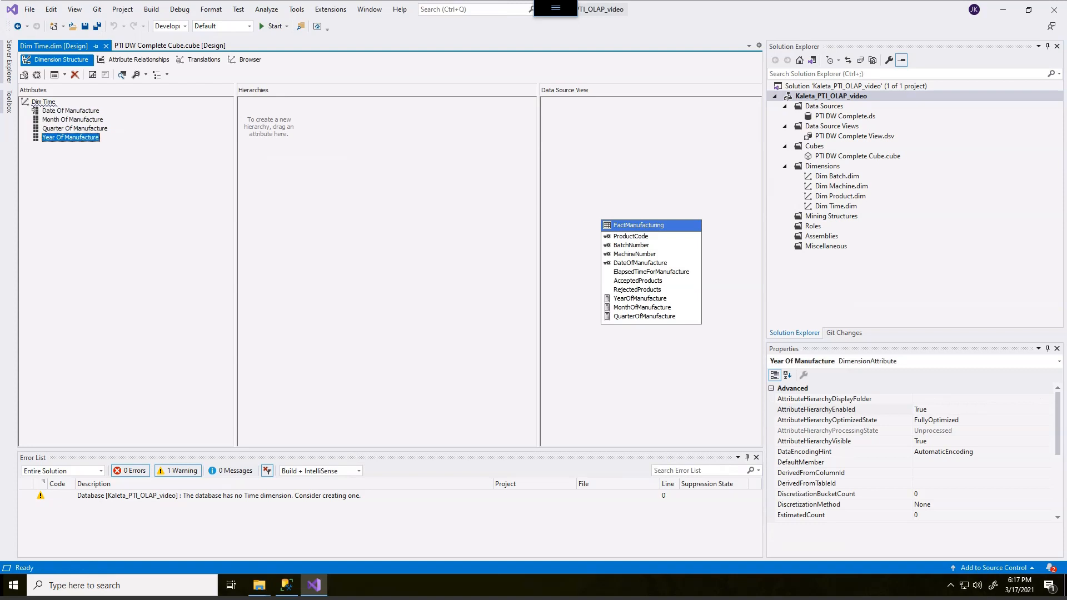
{"action": "left_click", "coordinate": [35, 110]}
{"action": "left_click_drag", "start_coordinate": [236, 167], "coordinate": [188, 167]}
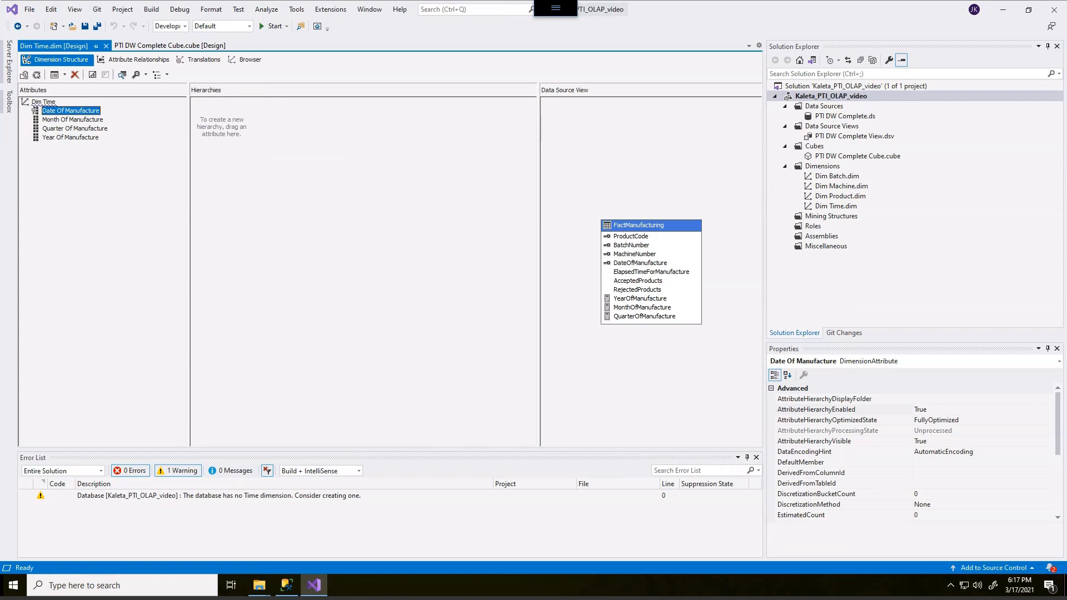
{"action": "left_click_drag", "start_coordinate": [540, 267], "coordinate": [425, 267]}
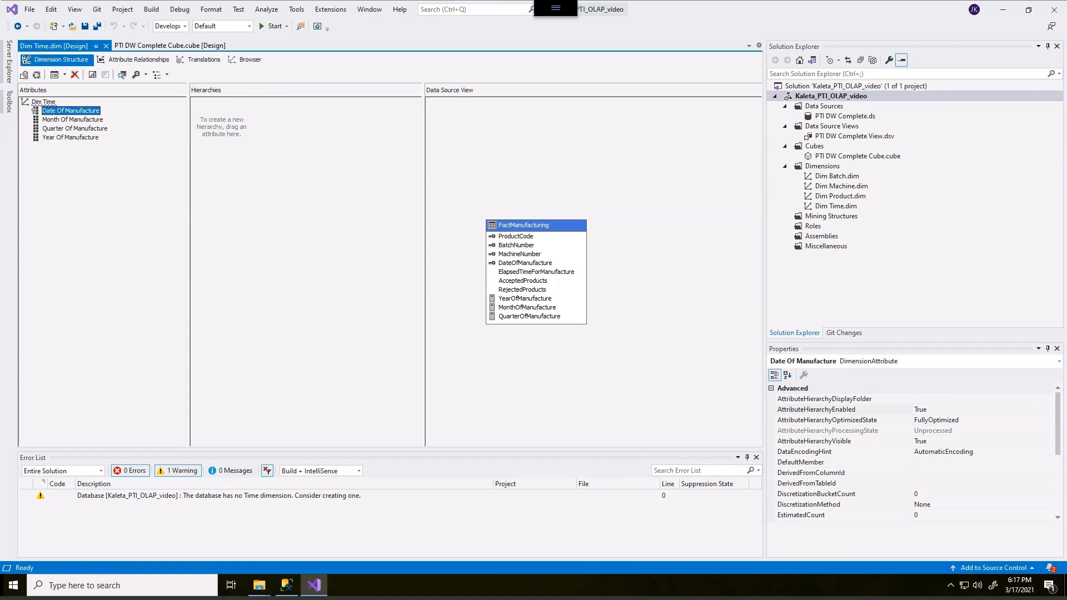
{"action": "left_click", "coordinate": [35, 109]}
{"action": "left_click", "coordinate": [72, 119]}
{"action": "left_click", "coordinate": [74, 129]}
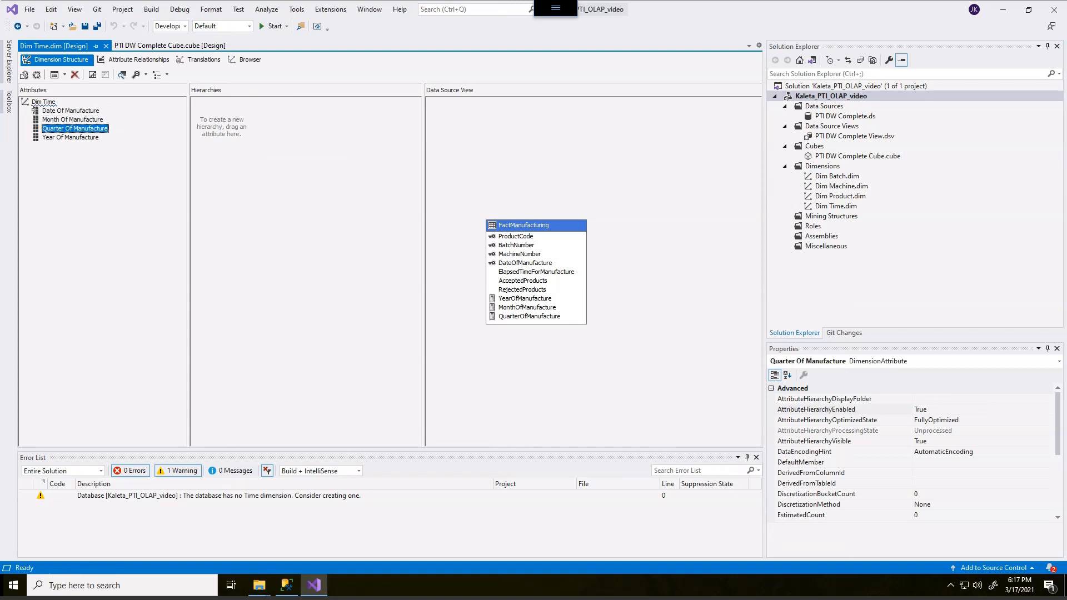
{"action": "left_click", "coordinate": [71, 138]}
{"action": "left_click", "coordinate": [71, 111]}
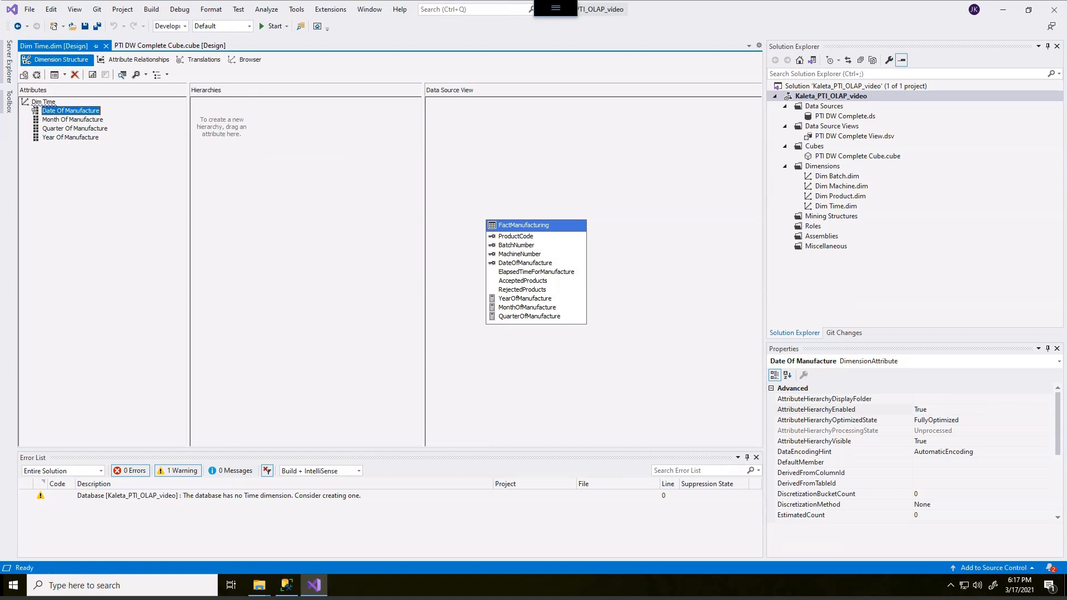
Step: Inspect the properties of the YearOfManufacture and DateOfManufacture columns in the data source view
{"action": "left_click", "coordinate": [522, 300]}
{"action": "left_click", "coordinate": [522, 300]}
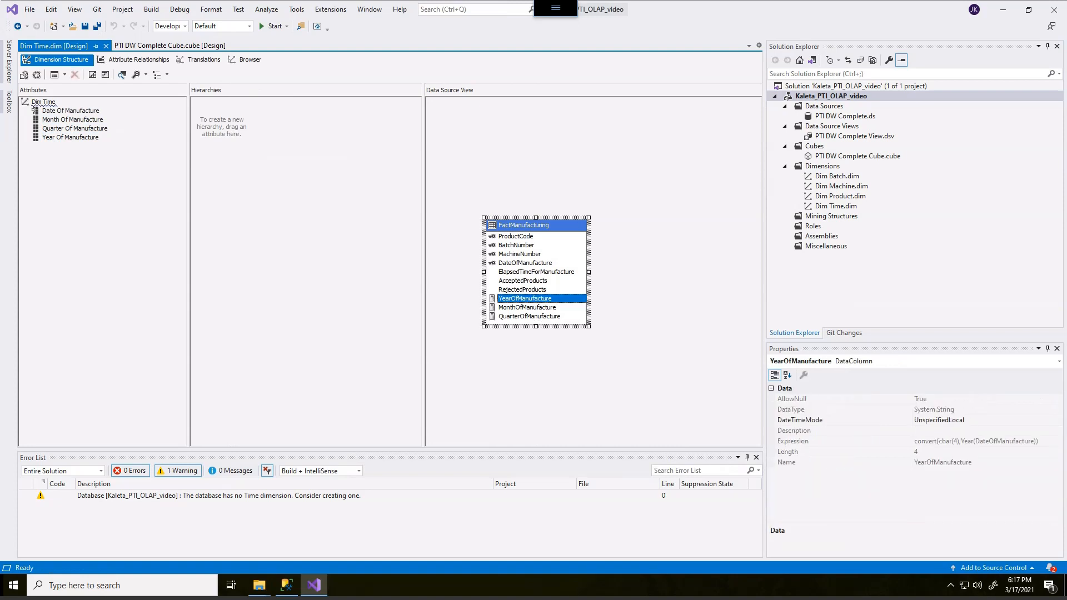
{"action": "left_click", "coordinate": [524, 264]}
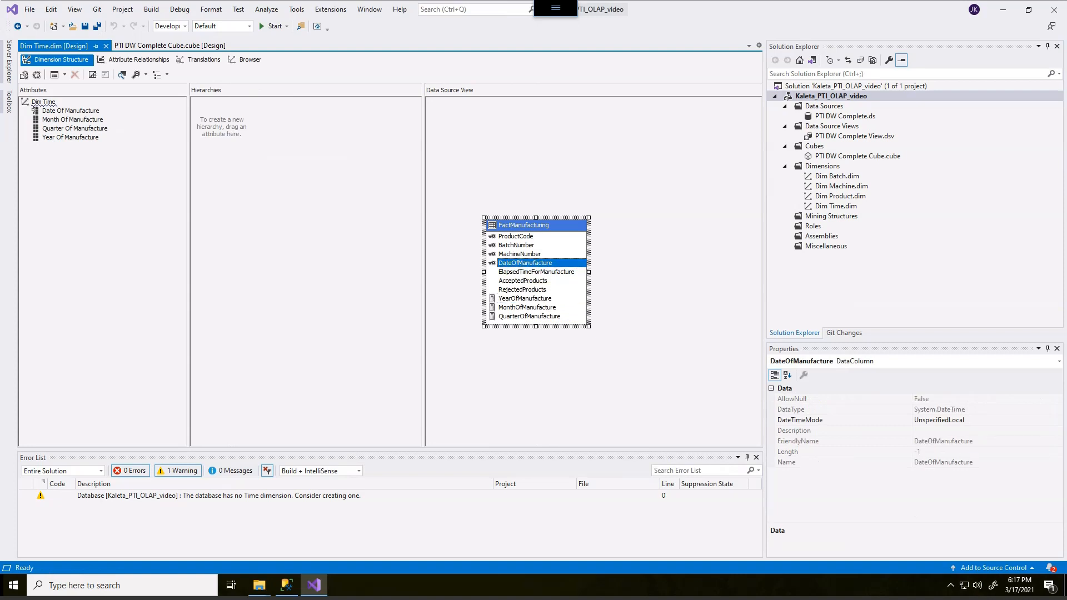
Step: Step through each Dim Time attribute to compare their properties
{"action": "left_click", "coordinate": [37, 110]}
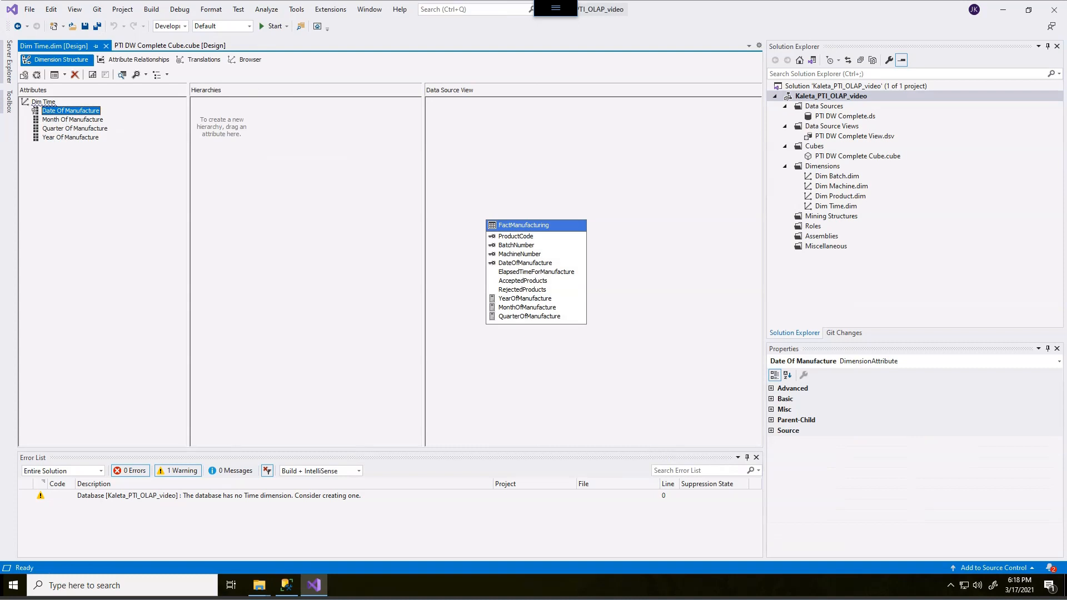
{"action": "key", "text": "Down"}
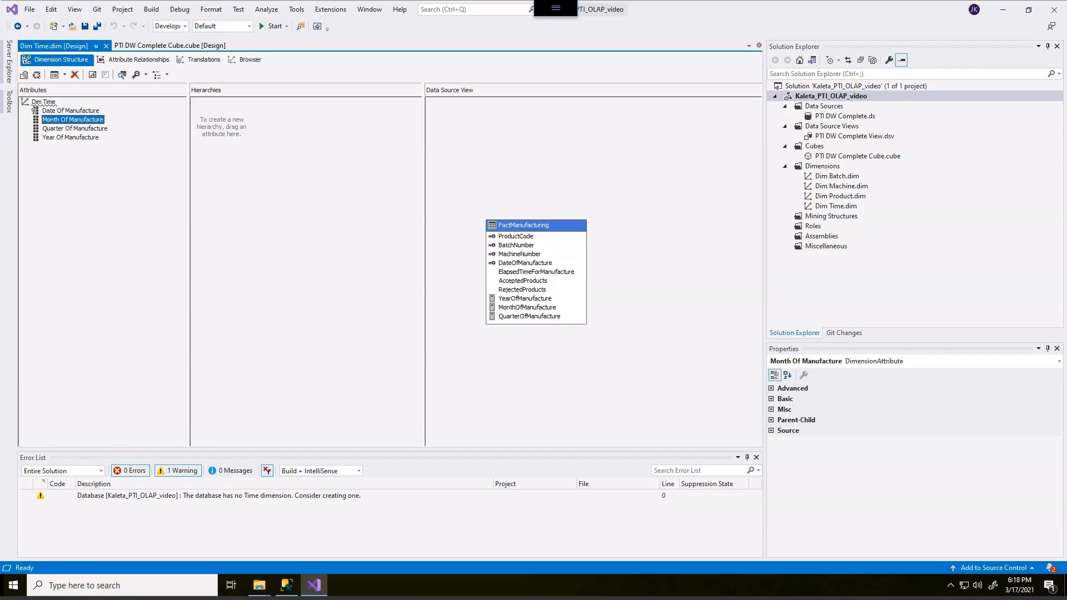
{"action": "key", "text": "Up"}
{"action": "key", "text": "Down"}
{"action": "key", "text": "Down"}
{"action": "key", "text": "Down"}
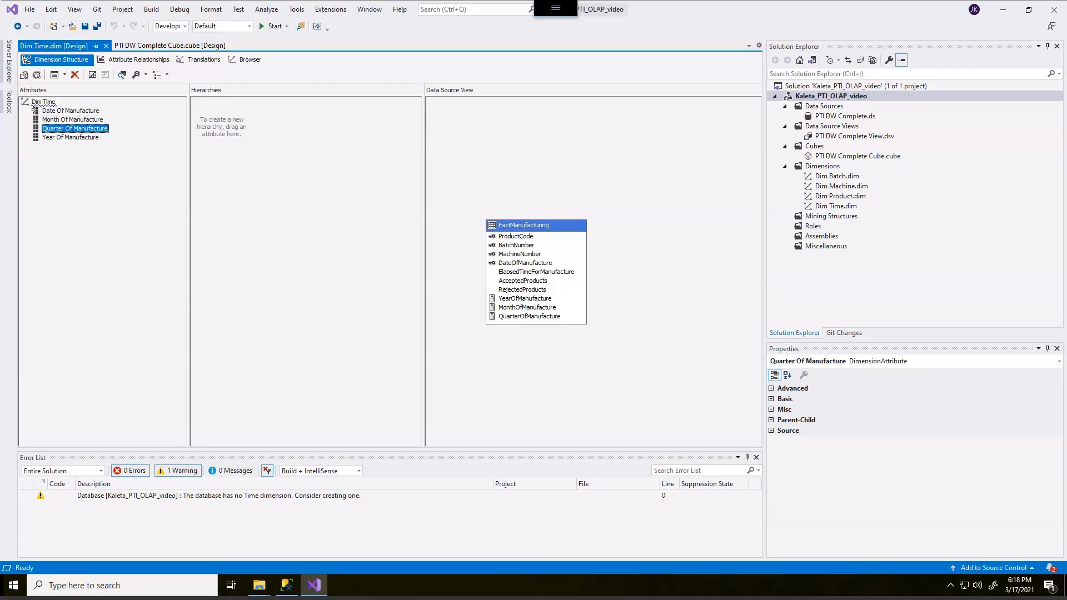
{"action": "key", "text": "Up"}
{"action": "key", "text": "Up"}
{"action": "key", "text": "Up"}
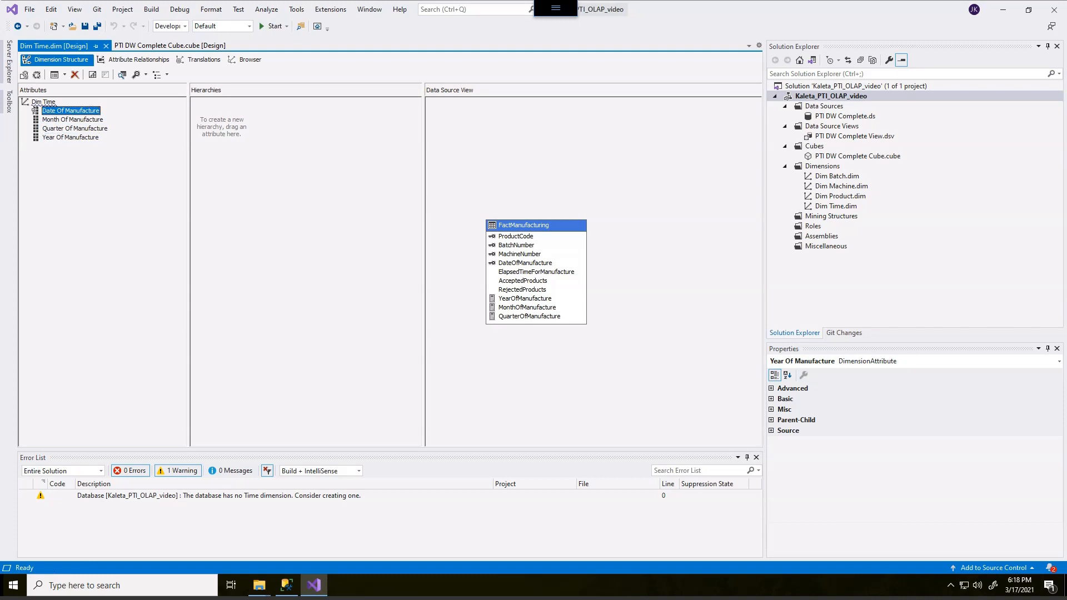
{"action": "key", "text": "Down"}
{"action": "key", "text": "Down"}
{"action": "key", "text": "Down"}
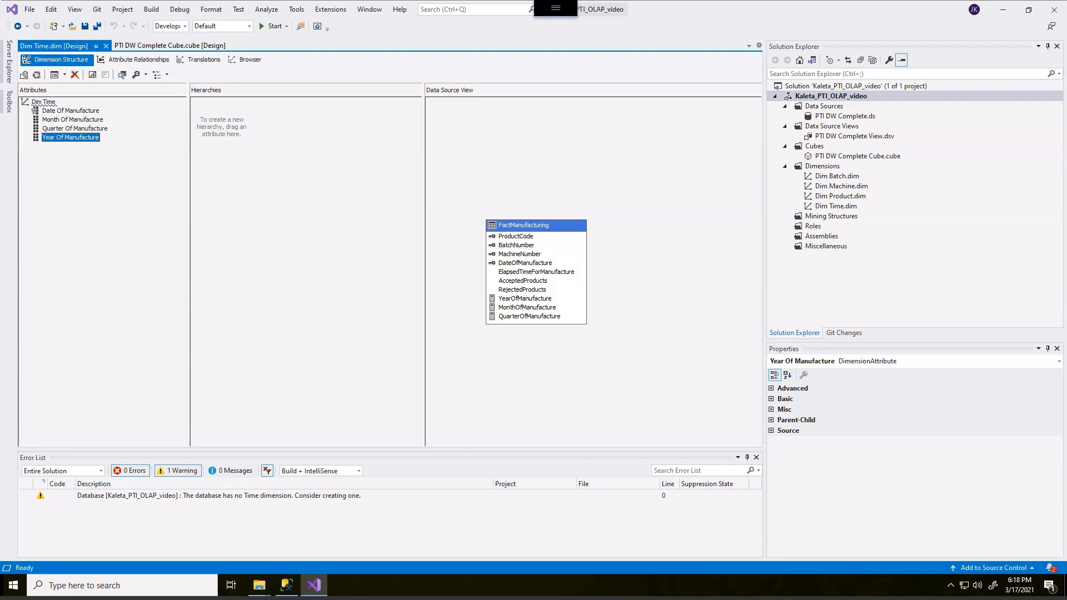
Step: Rename the Date Of Manufacture attribute to Date
{"action": "left_click", "coordinate": [35, 110]}
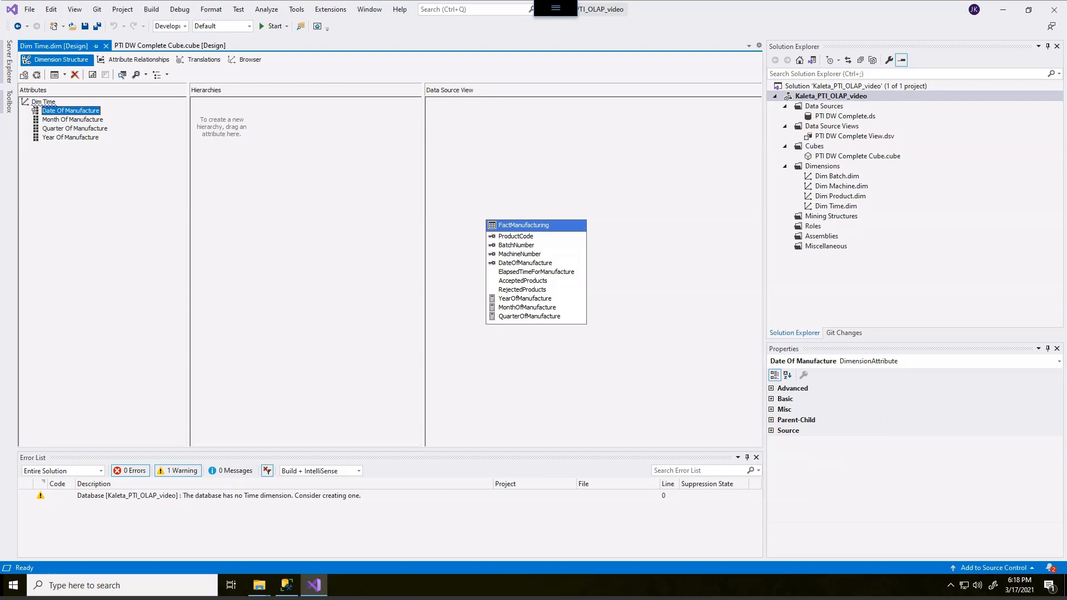
{"action": "left_click", "coordinate": [772, 399]}
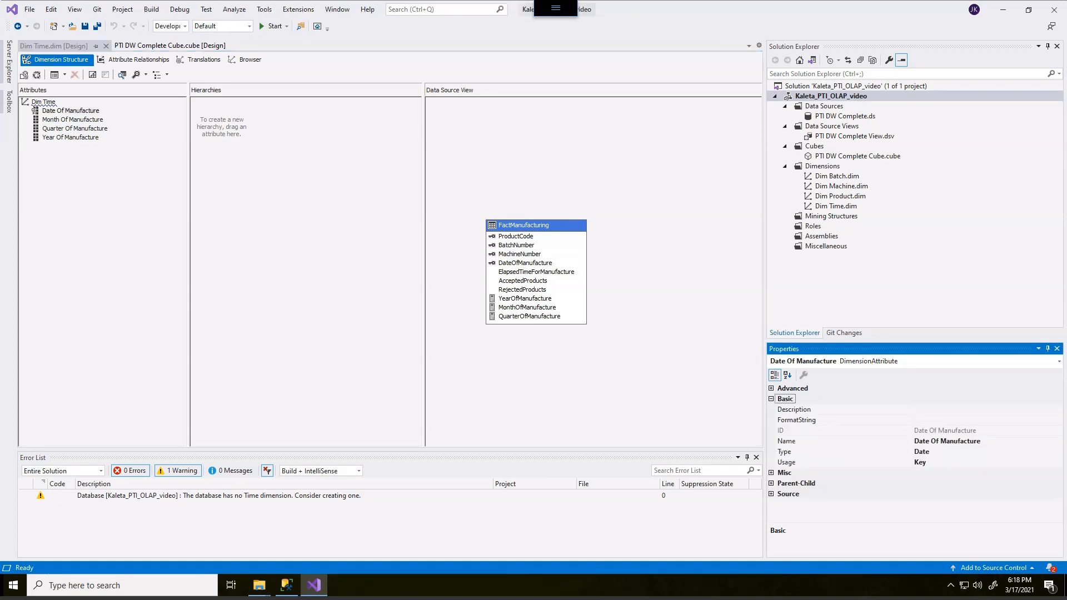
{"action": "left_click", "coordinate": [787, 441]}
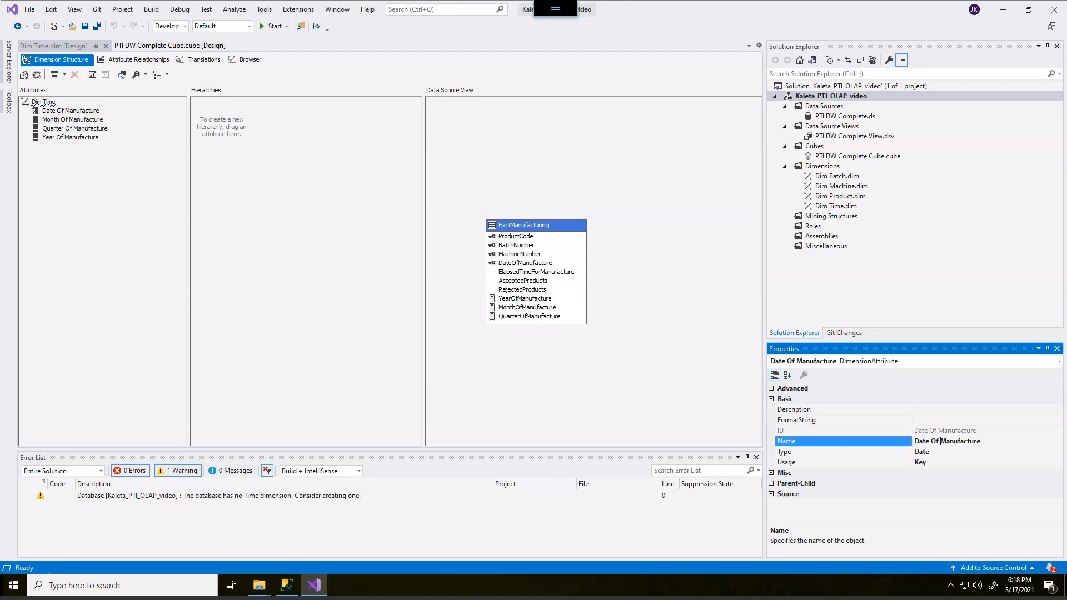
{"action": "left_click_drag", "start_coordinate": [936, 441], "coordinate": [981, 442]}
{"action": "key", "text": "BackSpace"}
{"action": "key", "text": "BackSpace"}
{"action": "key", "text": "Return"}
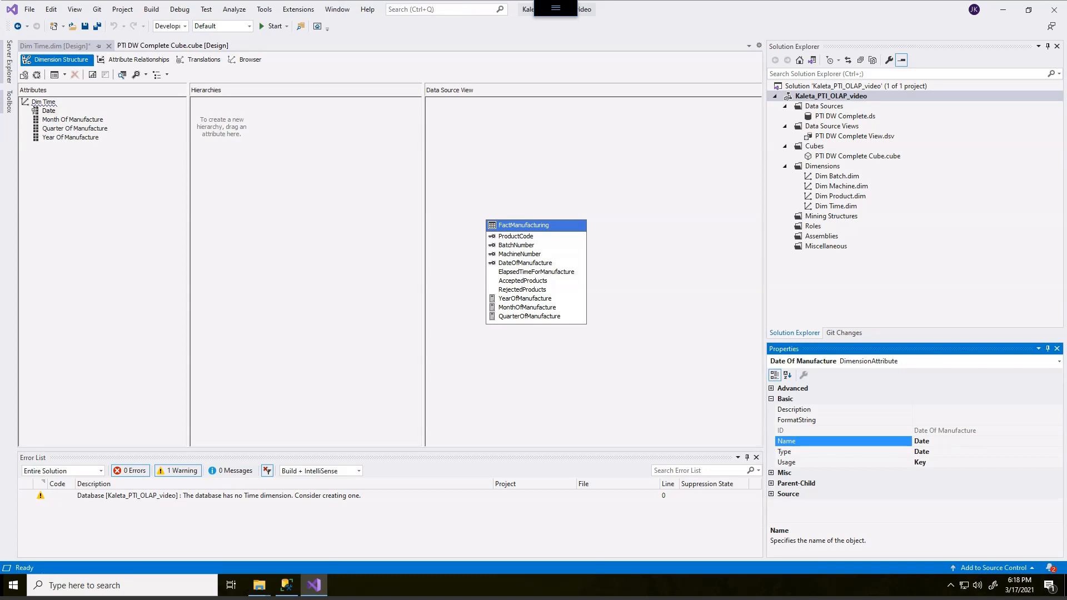
Step: Rename the Month Of Manufacture attribute to Month
{"action": "left_click", "coordinate": [73, 119]}
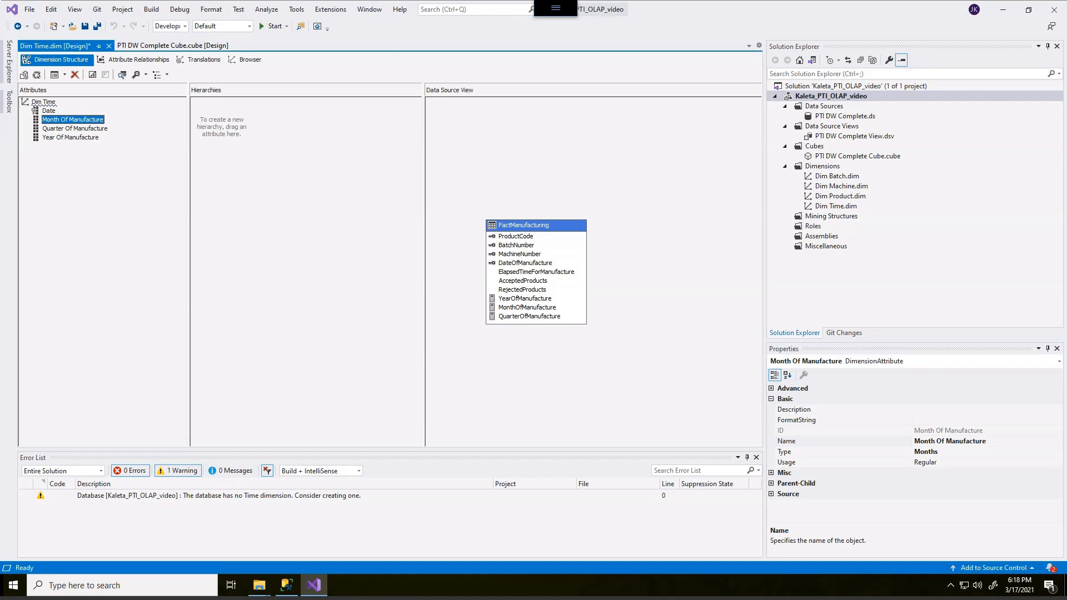
{"action": "left_click", "coordinate": [980, 441]}
{"action": "left_click_drag", "start_coordinate": [987, 441], "coordinate": [937, 441]}
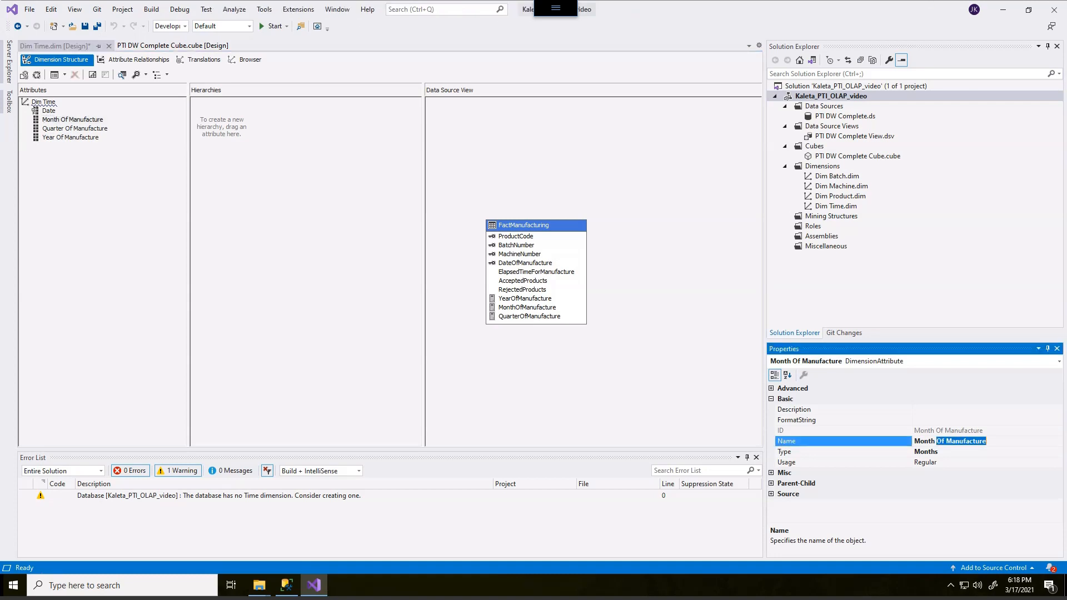
{"action": "key", "text": "BackSpace"}
{"action": "key", "text": "Return"}
Step: Rename the Quarter Of Manufacture attribute to Quarter
{"action": "left_click", "coordinate": [75, 129]}
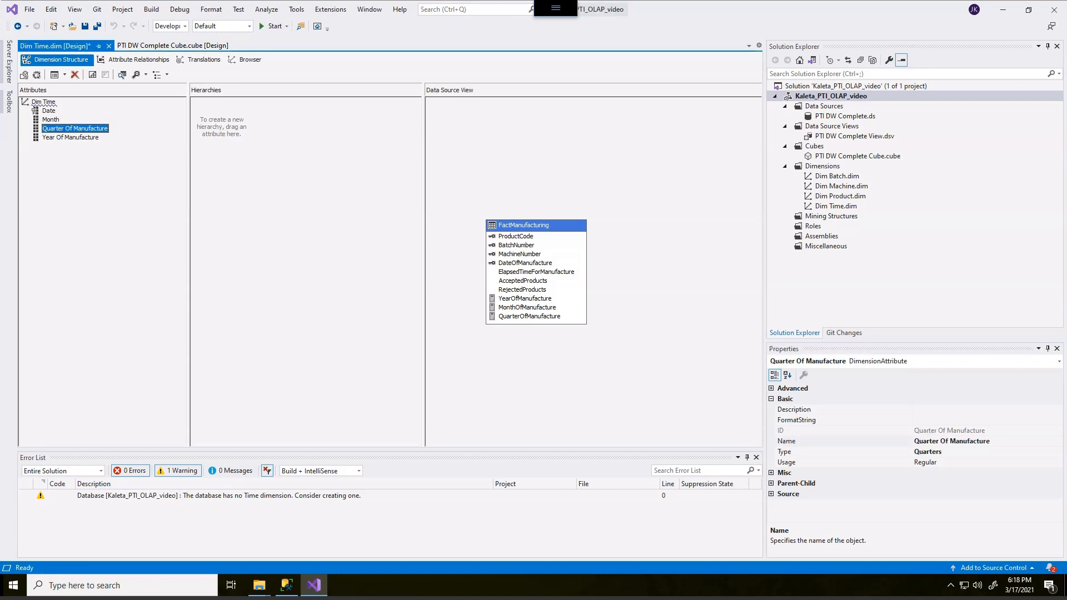
{"action": "left_click", "coordinate": [946, 441]}
{"action": "left_click_drag", "start_coordinate": [946, 441], "coordinate": [991, 441]}
{"action": "key", "text": "BackSpace"}
{"action": "key", "text": "BackSpace"}
{"action": "key", "text": "Return"}
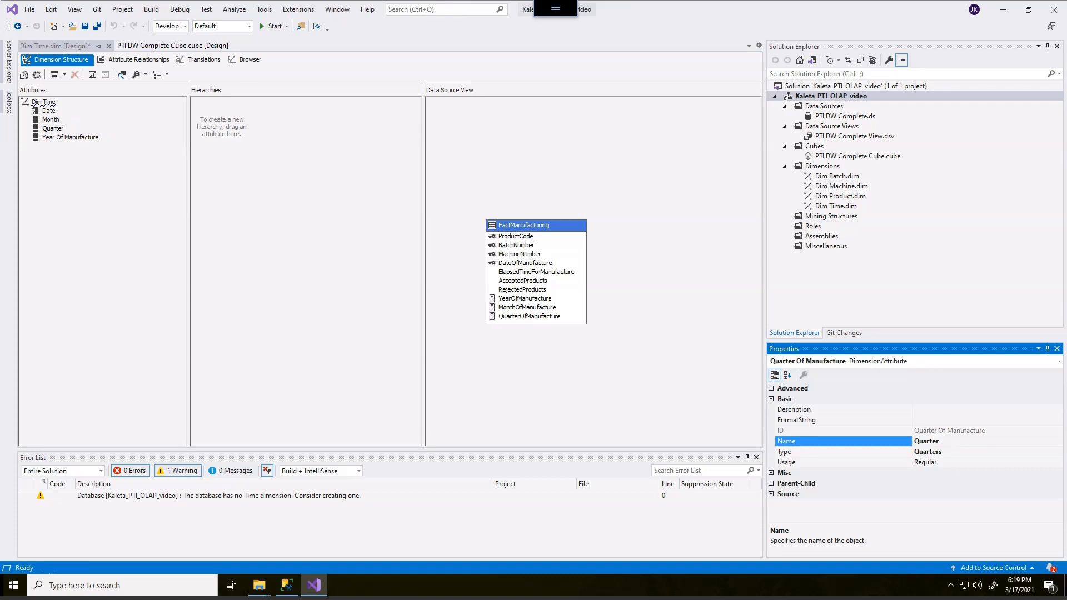
Step: Rename the Year Of Manufacture attribute to Year
{"action": "left_click", "coordinate": [71, 137]}
{"action": "left_click_drag", "start_coordinate": [985, 442], "coordinate": [931, 441]}
{"action": "key", "text": "BackSpace"}
{"action": "key", "text": "Return"}
Step: Build a new hierarchy with the levels Year, Quarter, Month and Date in that order
{"action": "left_click", "coordinate": [96, 200]}
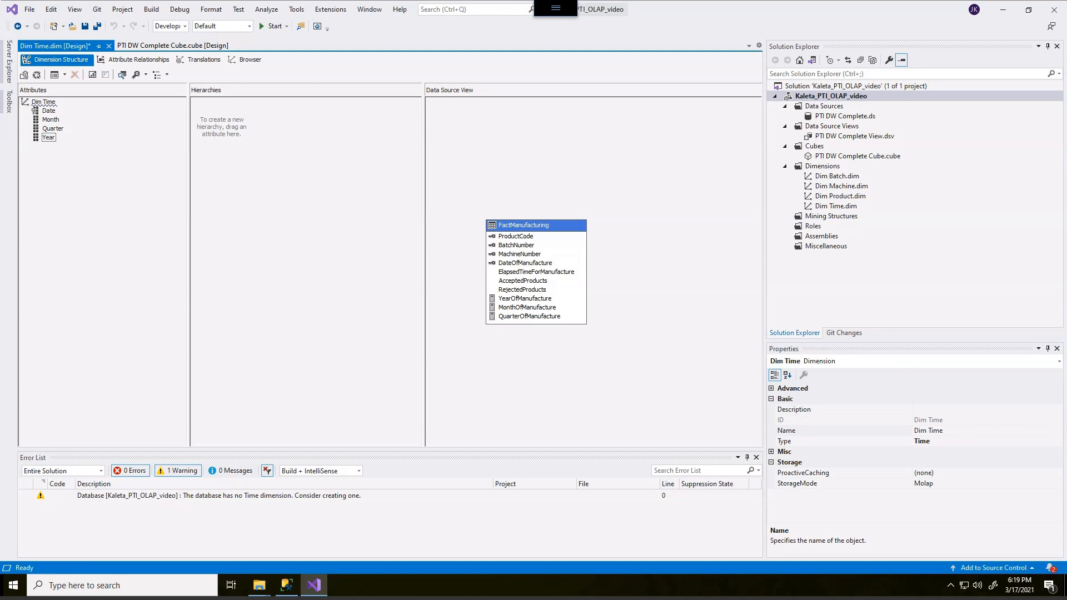
{"action": "left_click", "coordinate": [48, 137]}
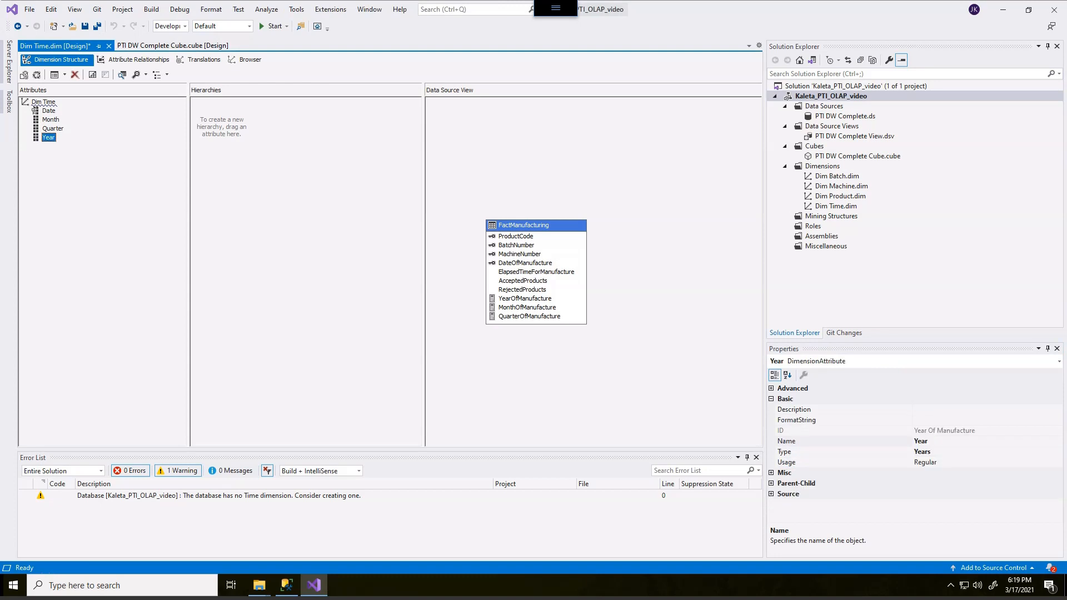
{"action": "left_click_drag", "start_coordinate": [48, 137], "coordinate": [272, 120]}
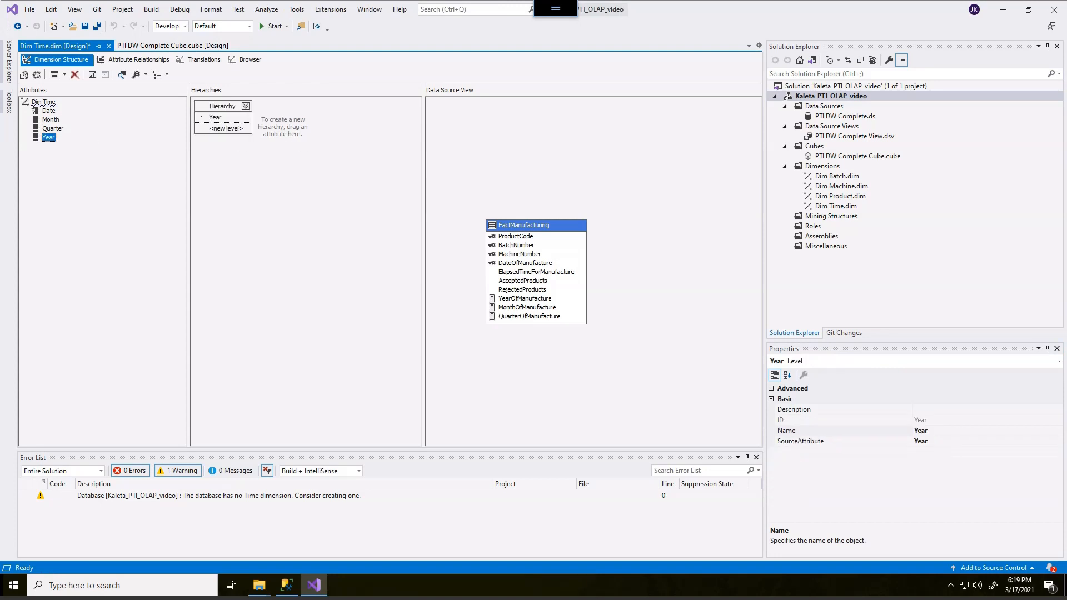
{"action": "left_click_drag", "start_coordinate": [53, 128], "coordinate": [222, 140]}
{"action": "left_click_drag", "start_coordinate": [49, 111], "coordinate": [222, 150]}
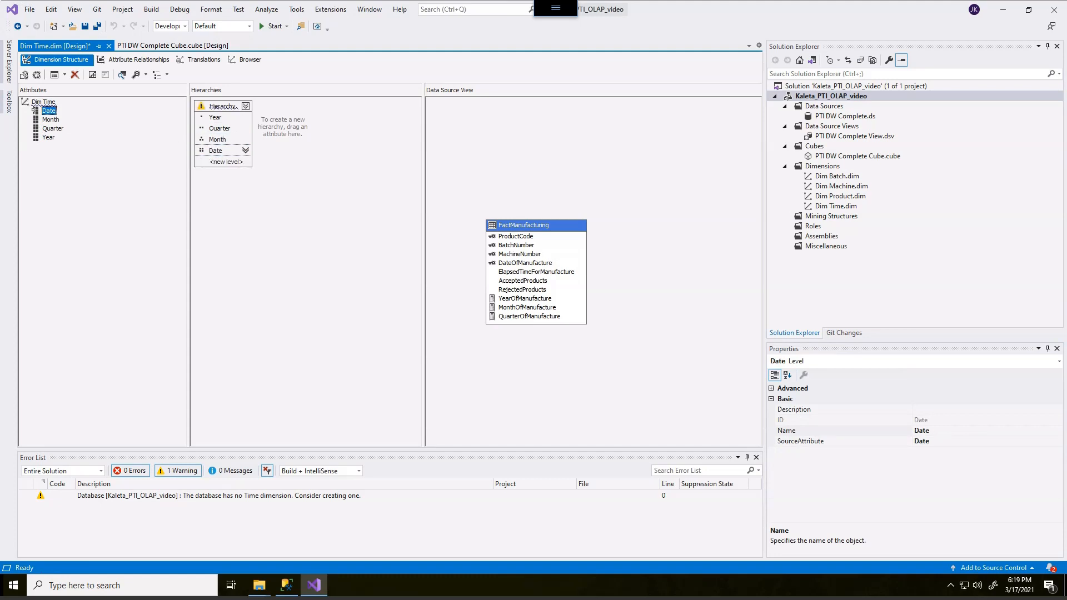
Step: Rename the new hierarchy to Date Hierarchy
{"action": "left_click", "coordinate": [223, 106]}
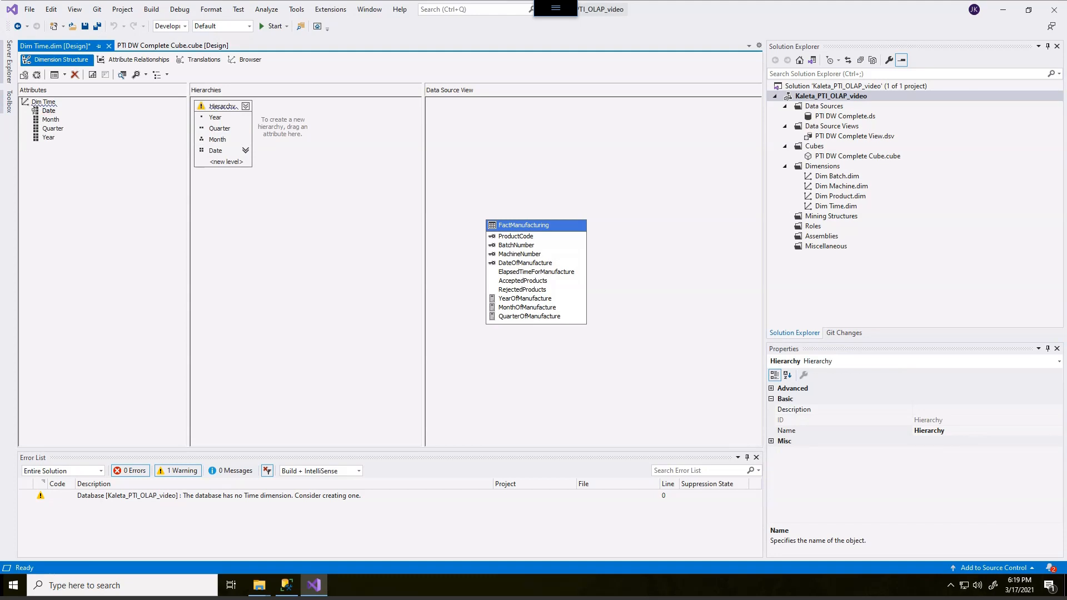
{"action": "left_click", "coordinate": [925, 431]}
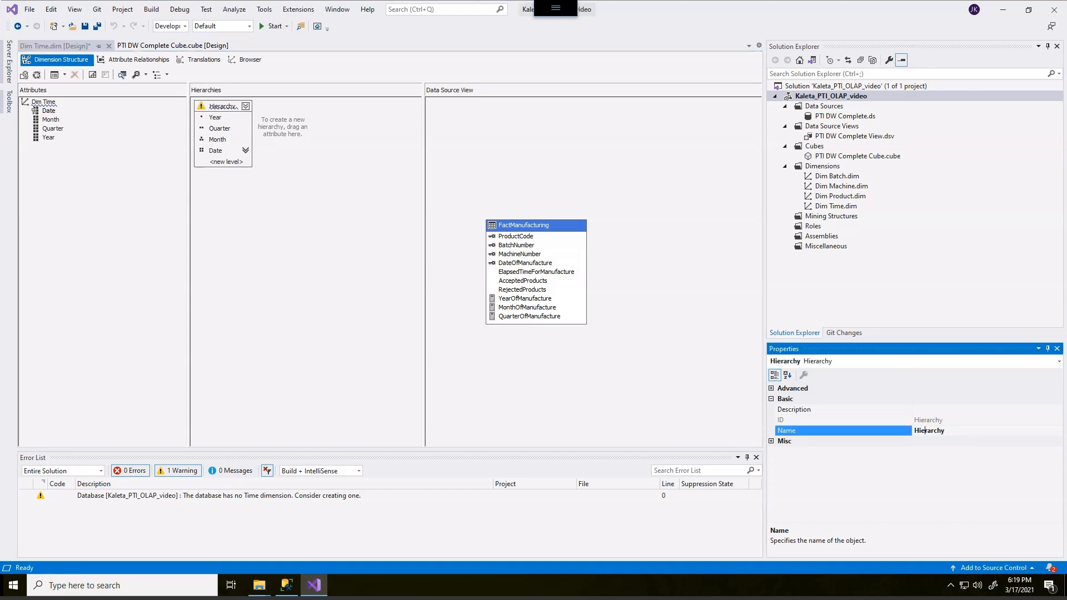
{"action": "type", "text": "Date"}
{"action": "key", "text": "Return"}
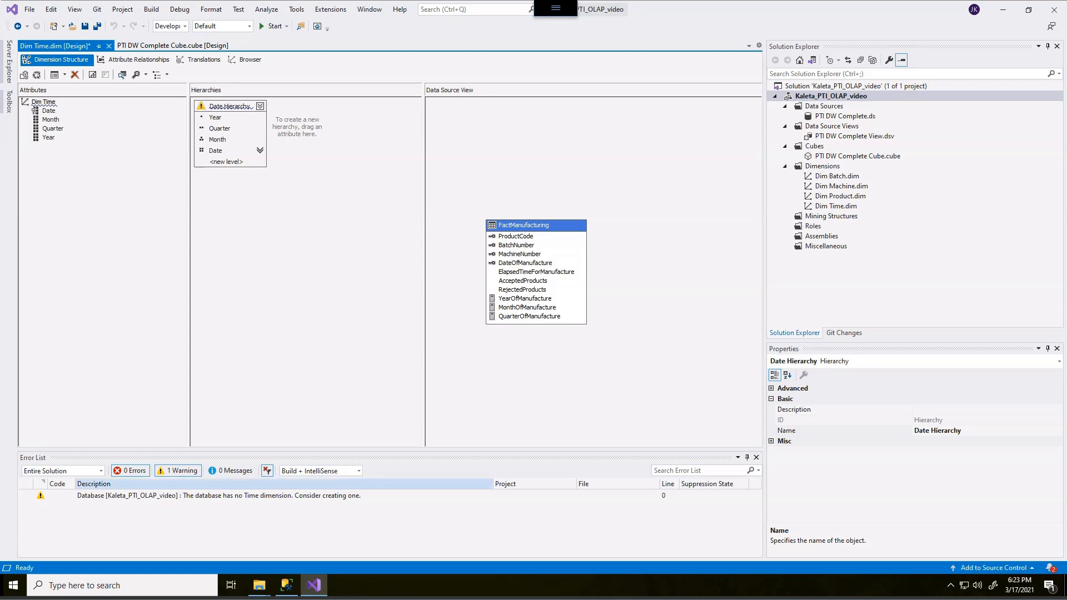
{"action": "mouse_move", "coordinate": [226, 100]}
{"action": "left_mouse_down"}
{"action": "mouse_move", "coordinate": [184, 99]}
{"action": "mouse_move", "coordinate": [248, 118]}
{"action": "mouse_move", "coordinate": [210, 94]}
{"action": "mouse_move", "coordinate": [192, 98]}
{"action": "left_mouse_up"}
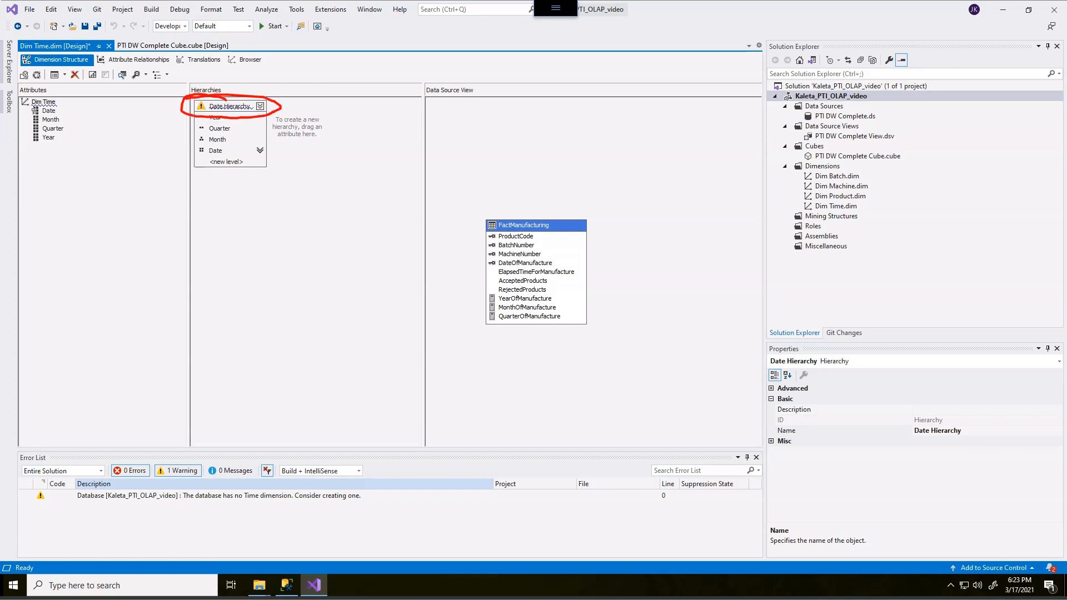
{"action": "key", "text": "Escape"}
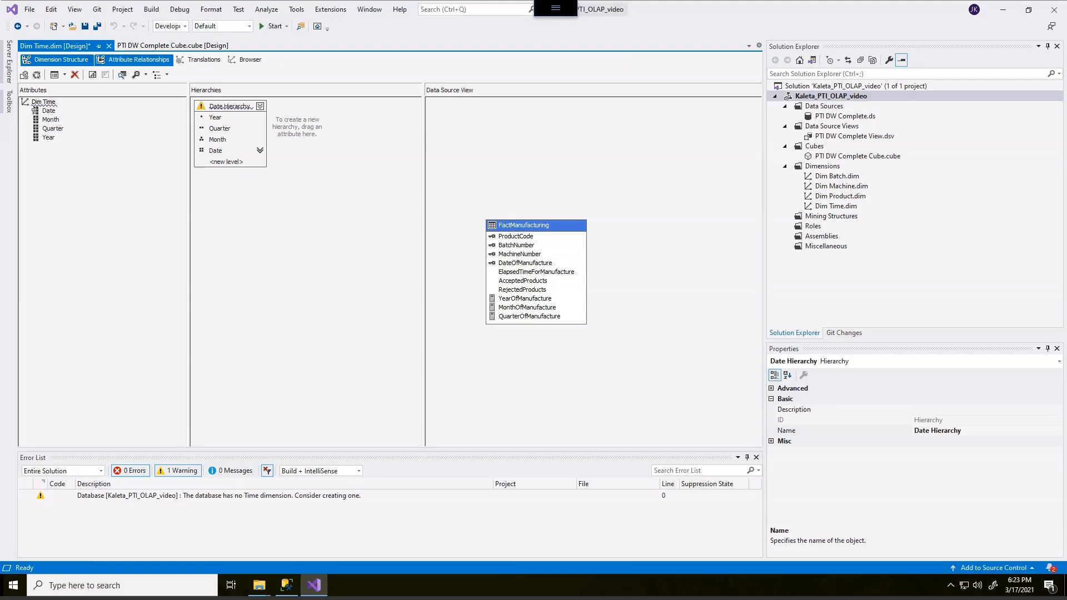
Step: Chain the attribute relationships so Date links to Month, Month to Quarter, and Quarter to Year
{"action": "left_click", "coordinate": [134, 59]}
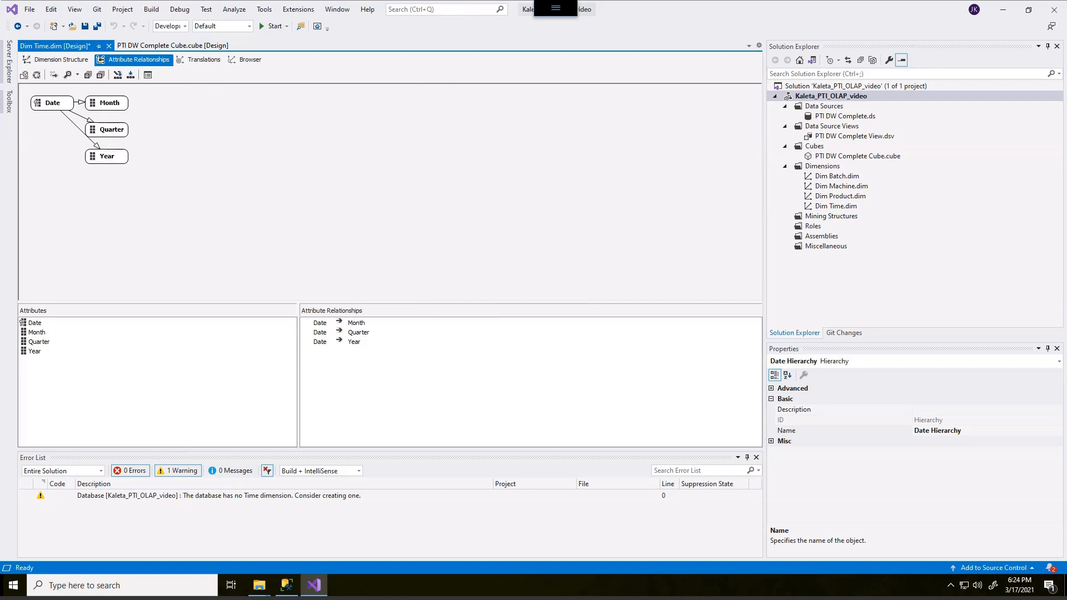
{"action": "left_click", "coordinate": [106, 104]}
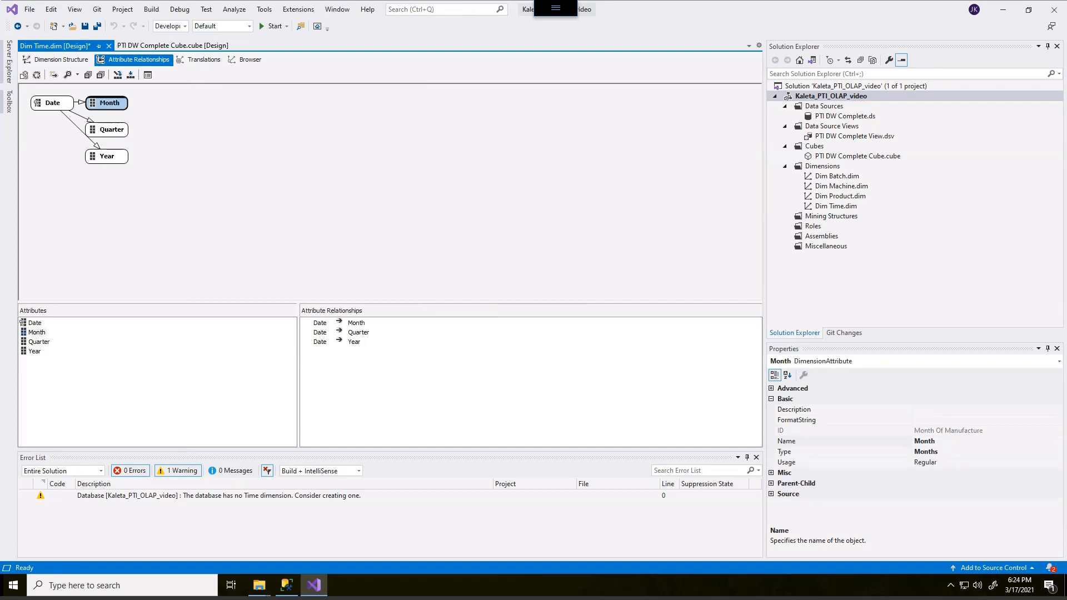
{"action": "left_click_drag", "start_coordinate": [106, 104], "coordinate": [111, 130]}
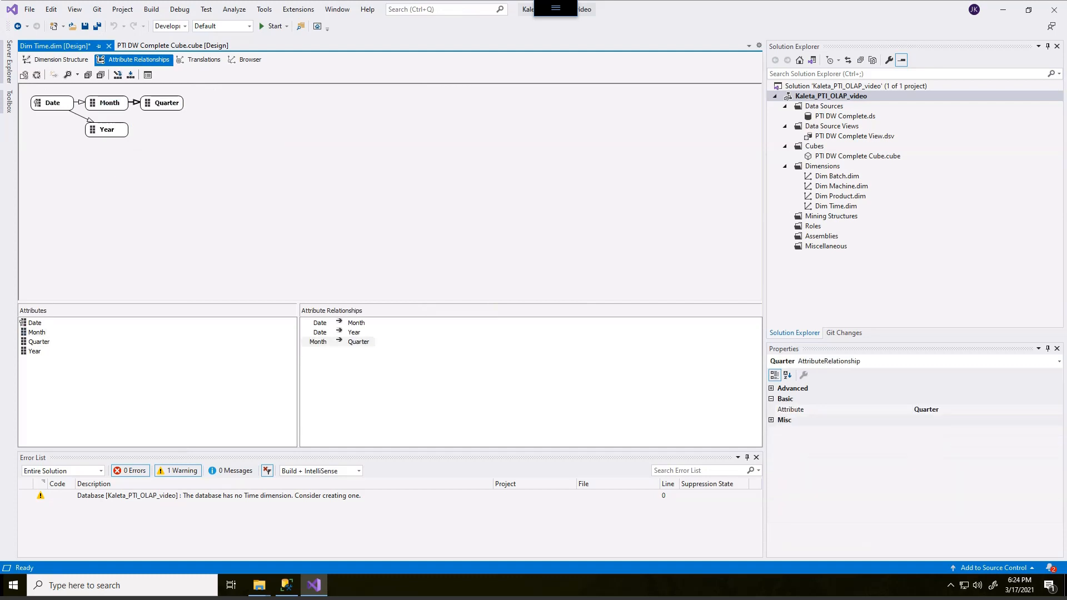
{"action": "left_click", "coordinate": [162, 104]}
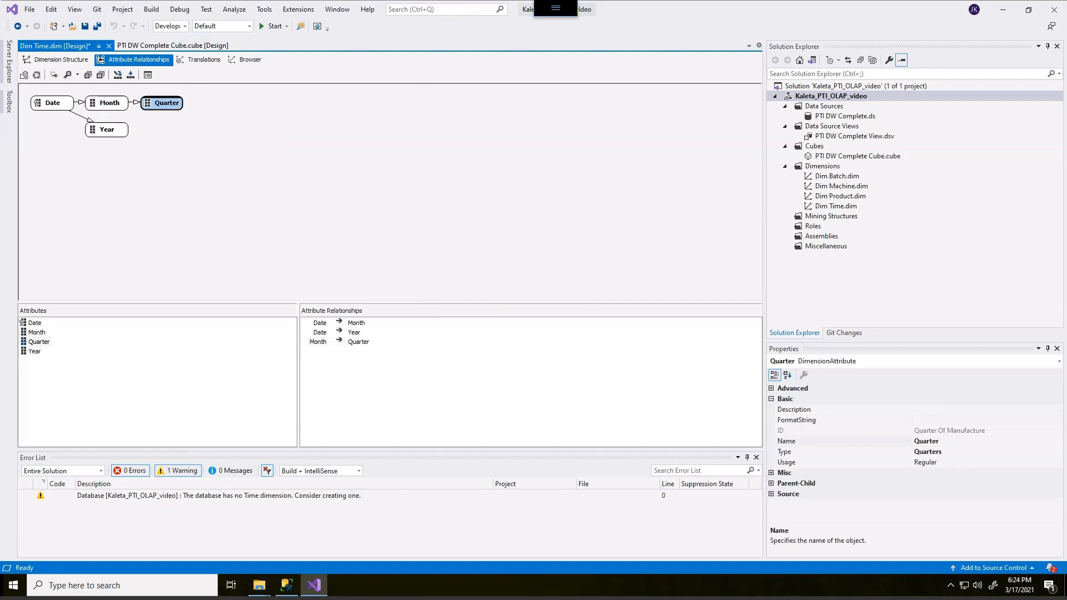
{"action": "left_click_drag", "start_coordinate": [162, 103], "coordinate": [107, 129]}
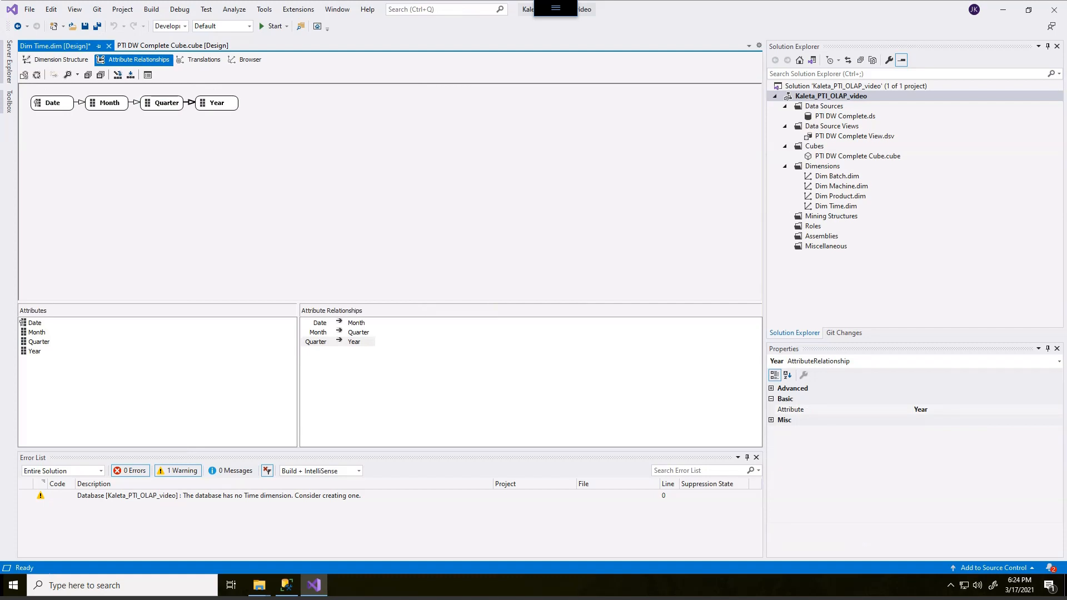
Step: Set the relationship type of all three attribute relationships to Rigid
{"action": "right_click", "coordinate": [81, 103]}
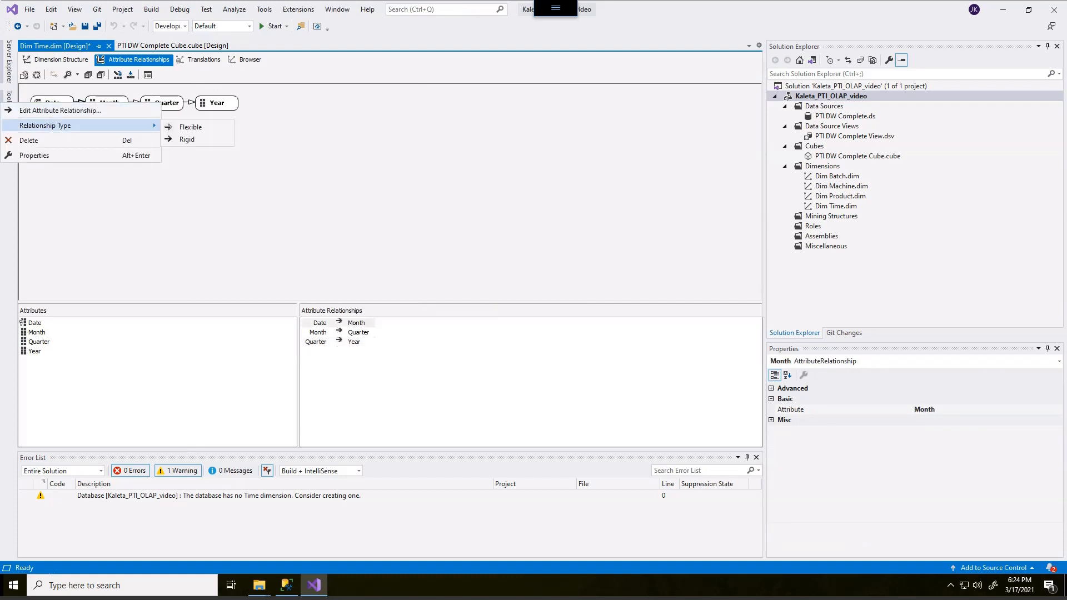
{"action": "left_click", "coordinate": [192, 139]}
{"action": "right_click", "coordinate": [136, 103]}
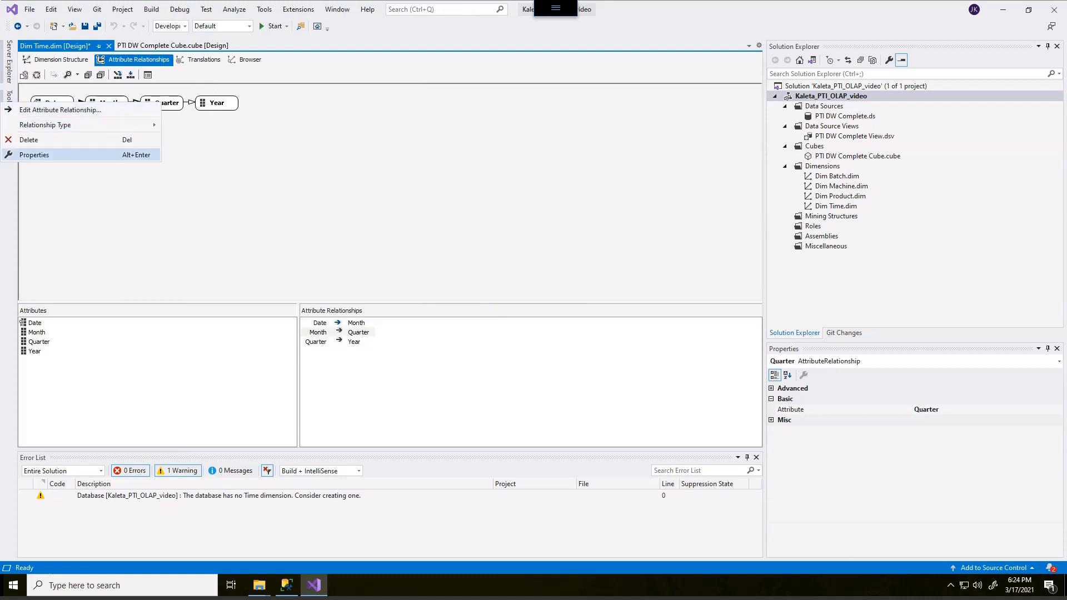
{"action": "mouse_move", "coordinate": [136, 125]}
{"action": "left_click", "coordinate": [187, 139]}
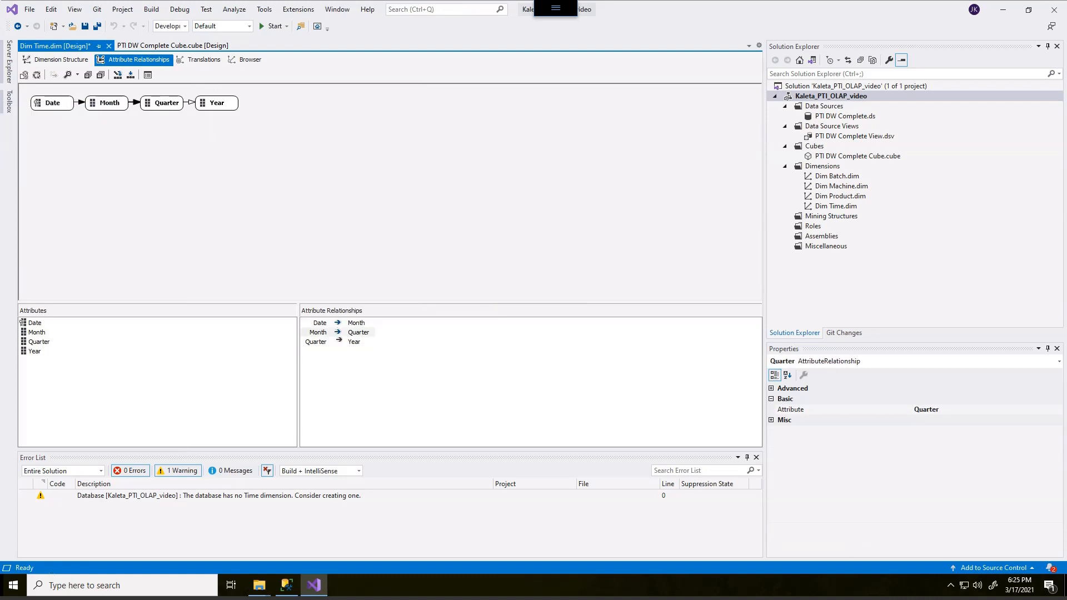
{"action": "right_click", "coordinate": [191, 103]}
{"action": "mouse_move", "coordinate": [139, 123]}
{"action": "left_click", "coordinate": [212, 138]}
{"action": "left_click", "coordinate": [214, 166]}
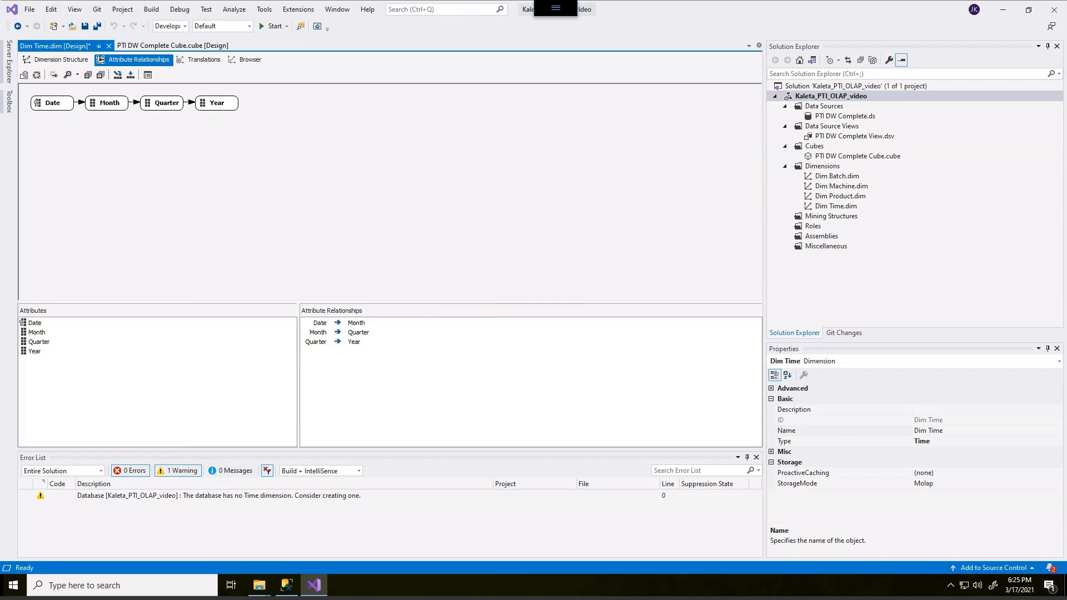
Step: Save all changes, open the PTI DW Complete Cube designer and agree to build and deploy the project
{"action": "left_click", "coordinate": [56, 60]}
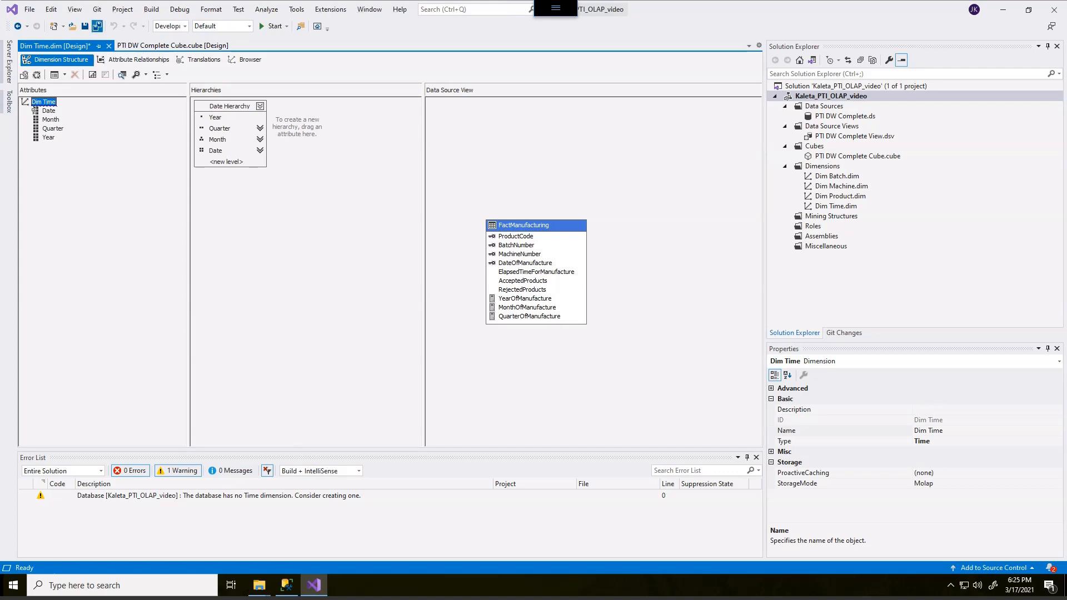
{"action": "left_click", "coordinate": [97, 27]}
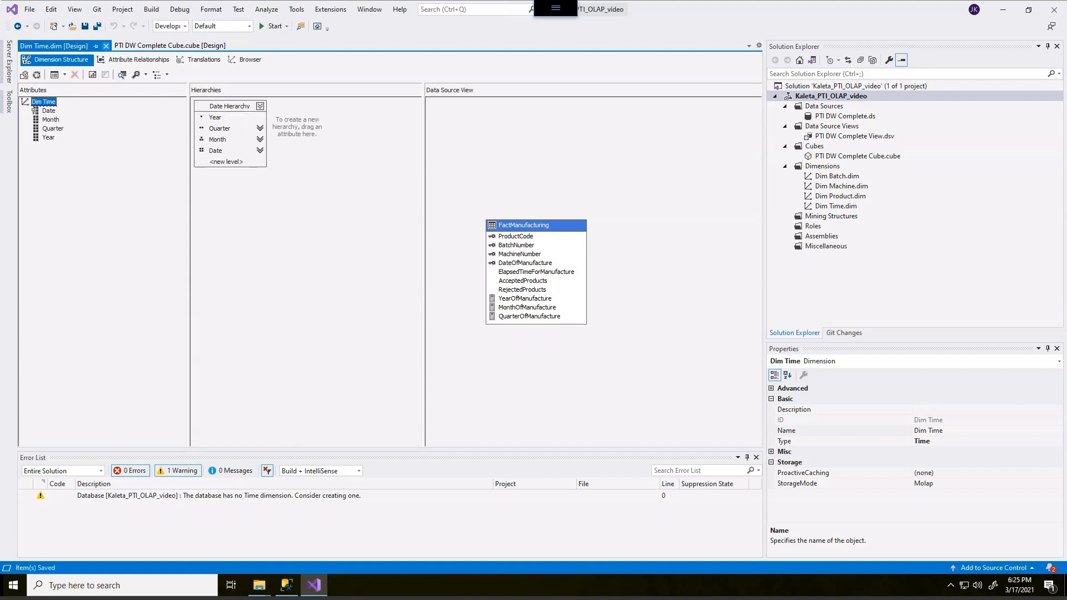
{"action": "left_click", "coordinate": [105, 46]}
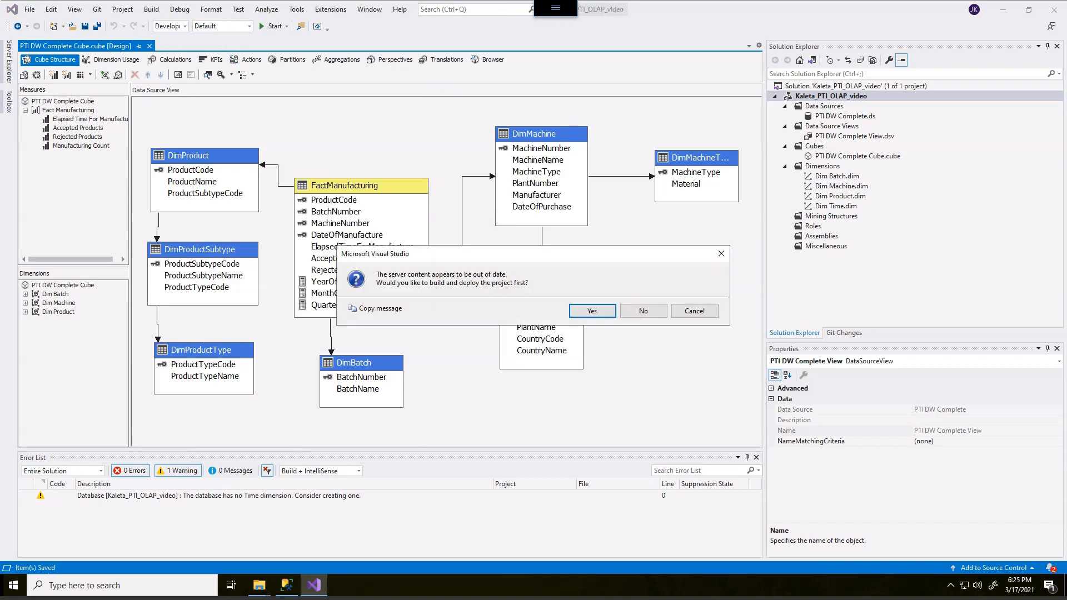
{"action": "left_click", "coordinate": [593, 311]}
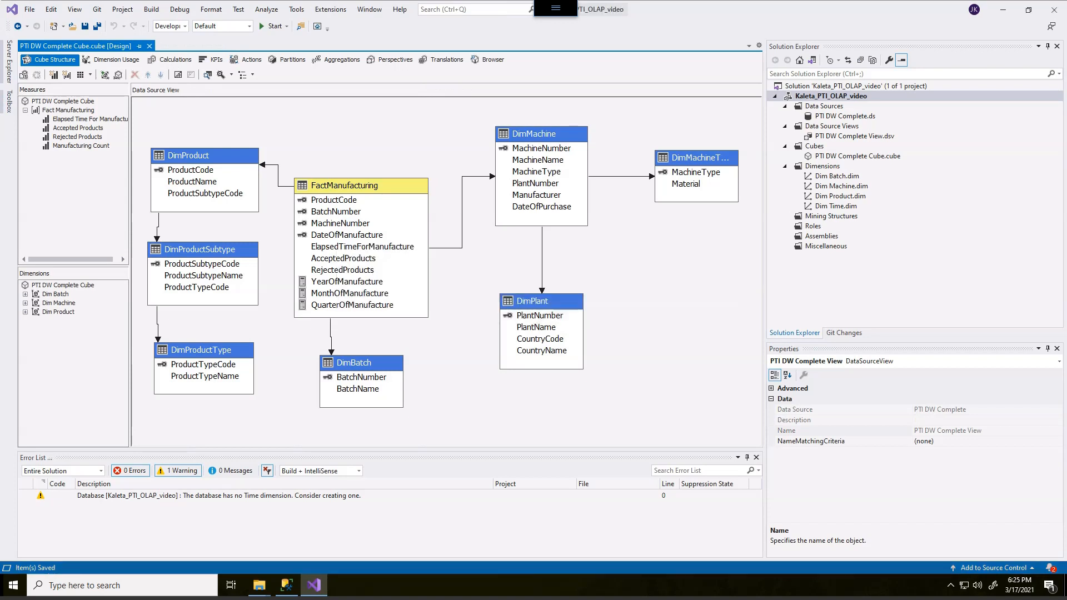